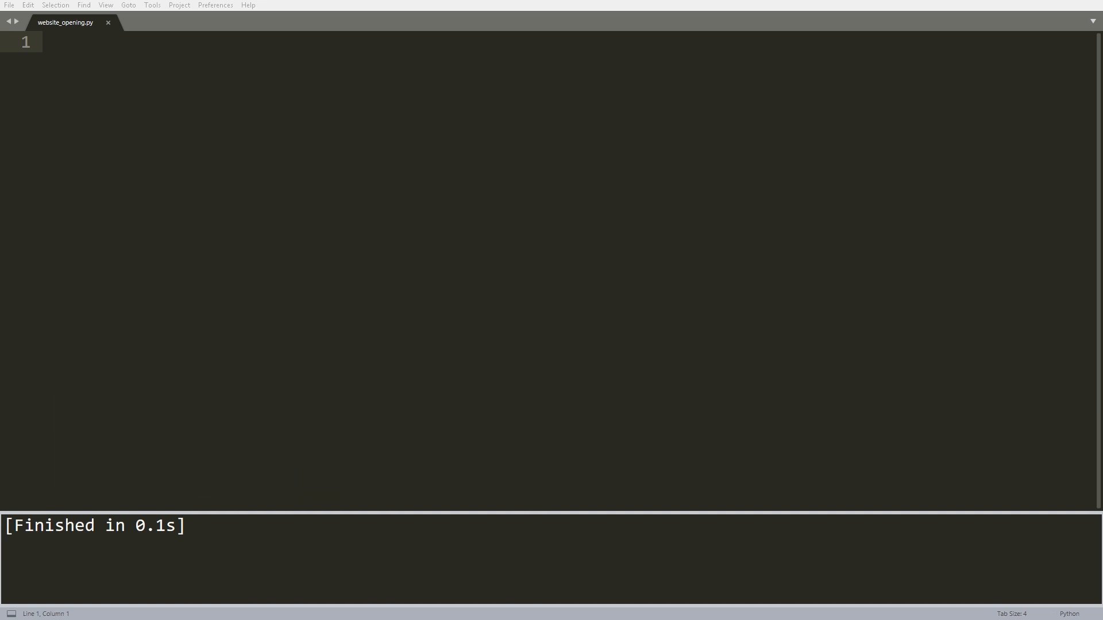
click(387, 256)
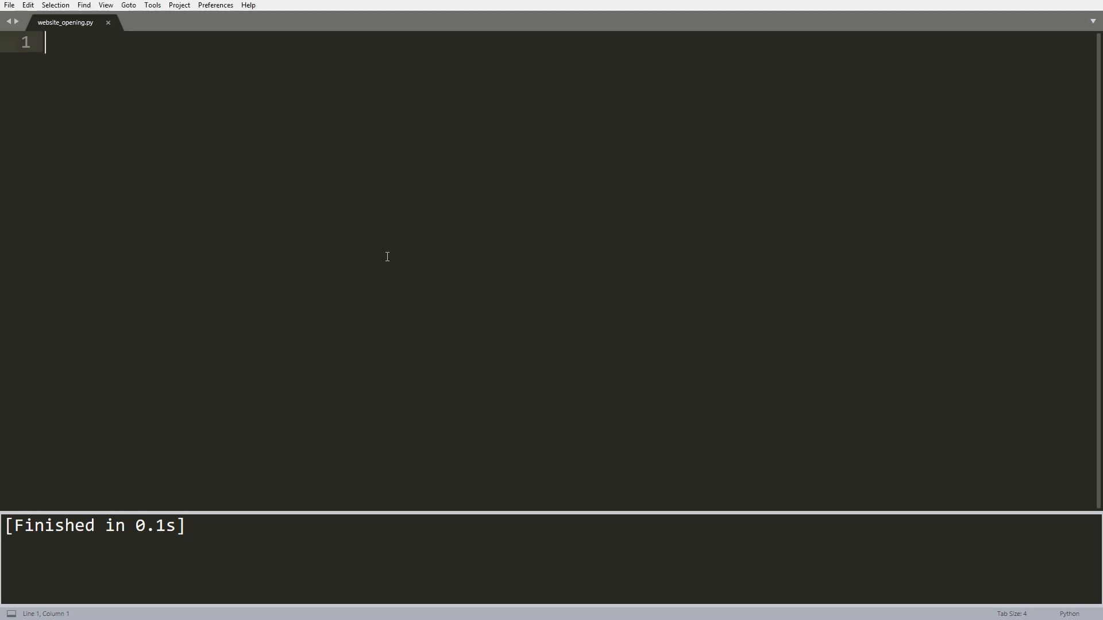
text(import we)
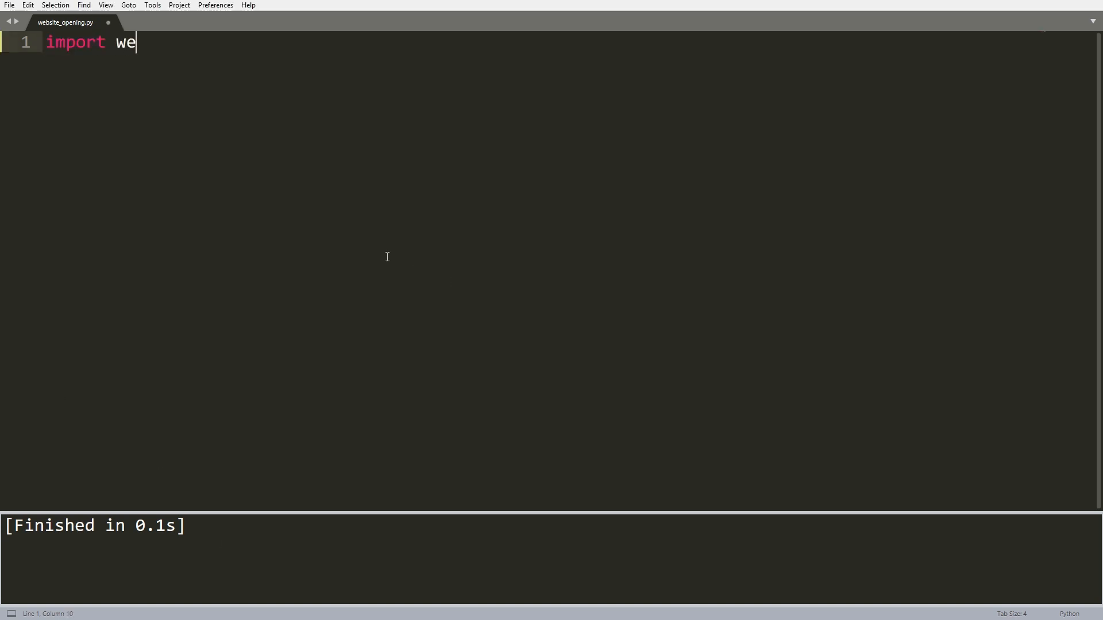
text(bbrowser )
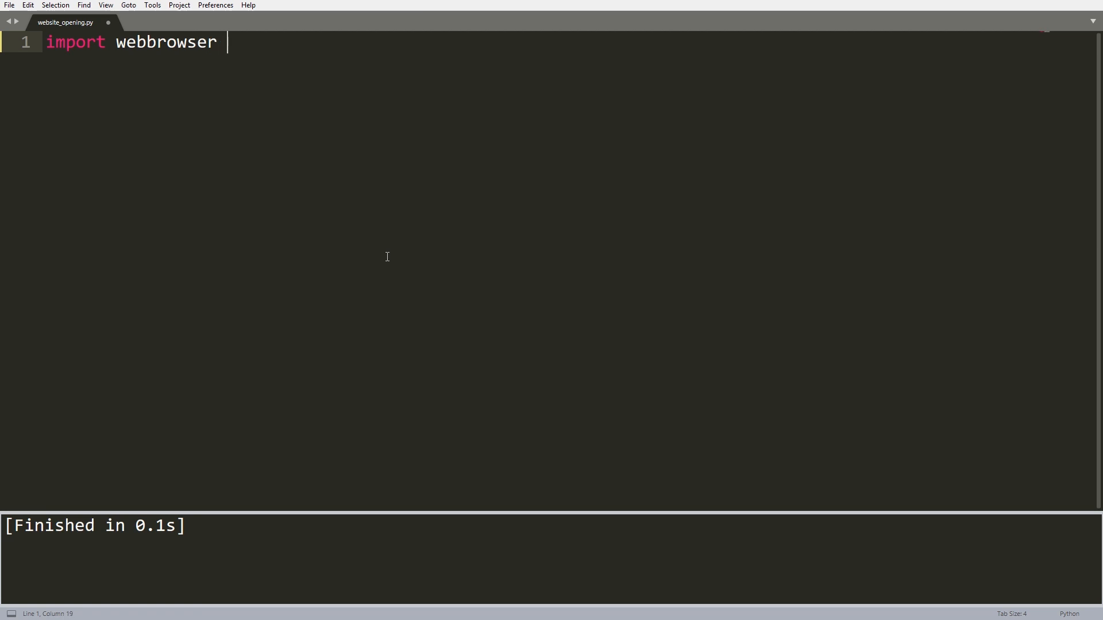
text(as wb)
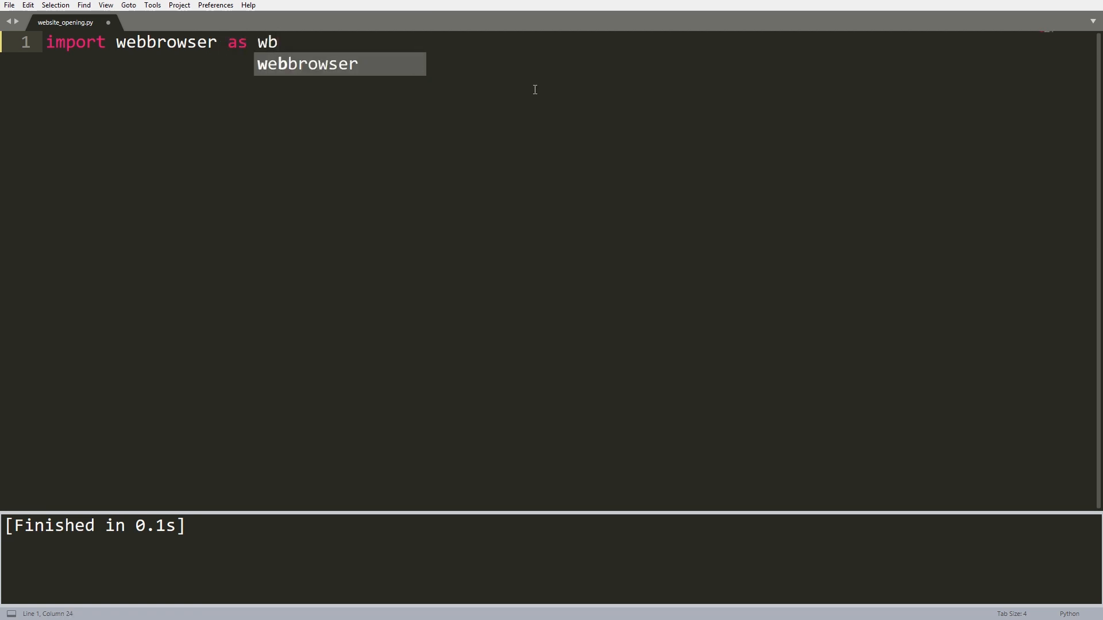
key(Escape)
key(Return)
key(Return)
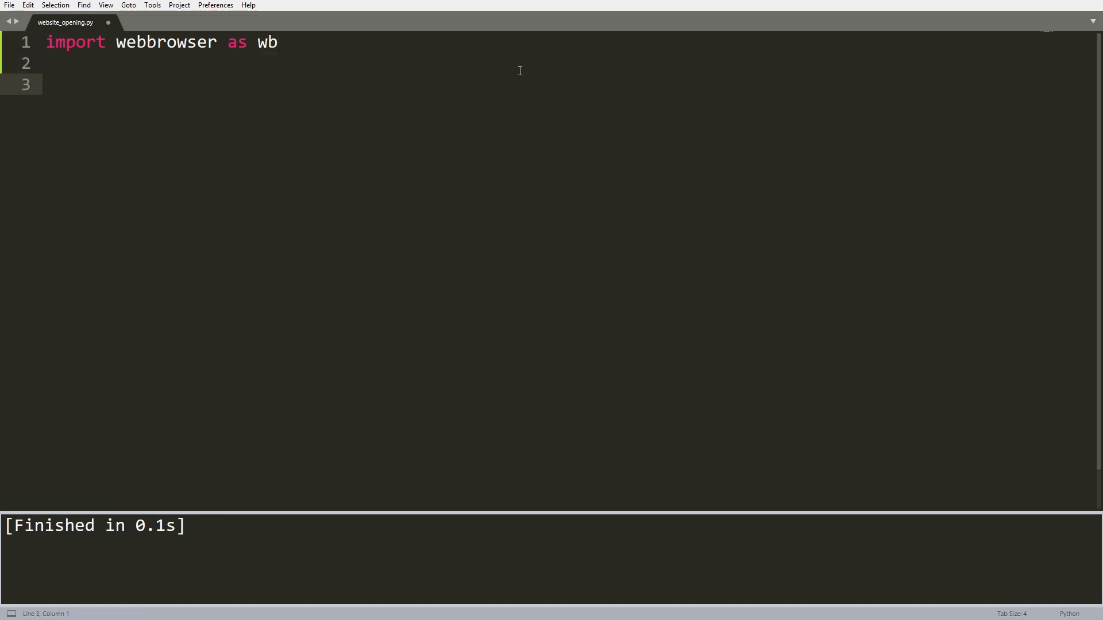
text(wb)
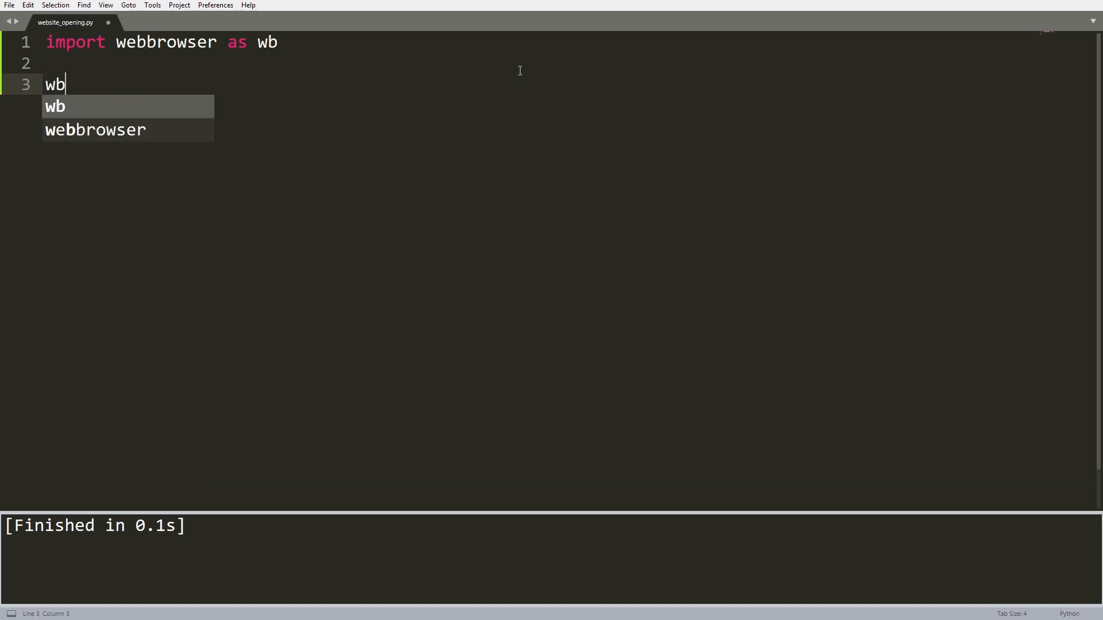
text(.open()
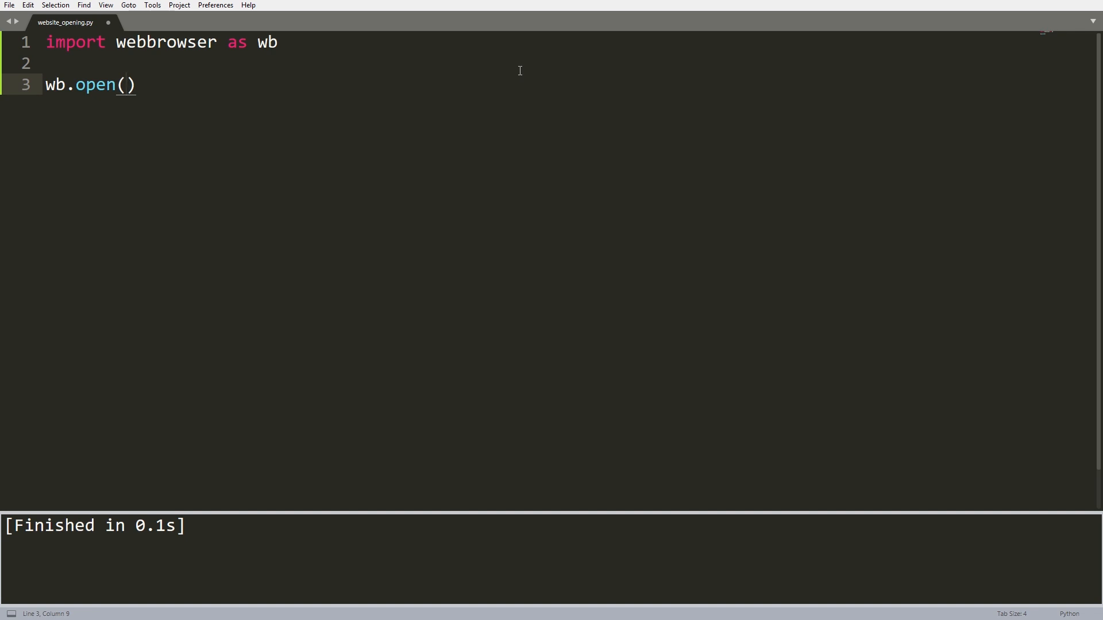
text(')
text(https:)
text(//www.wiki)
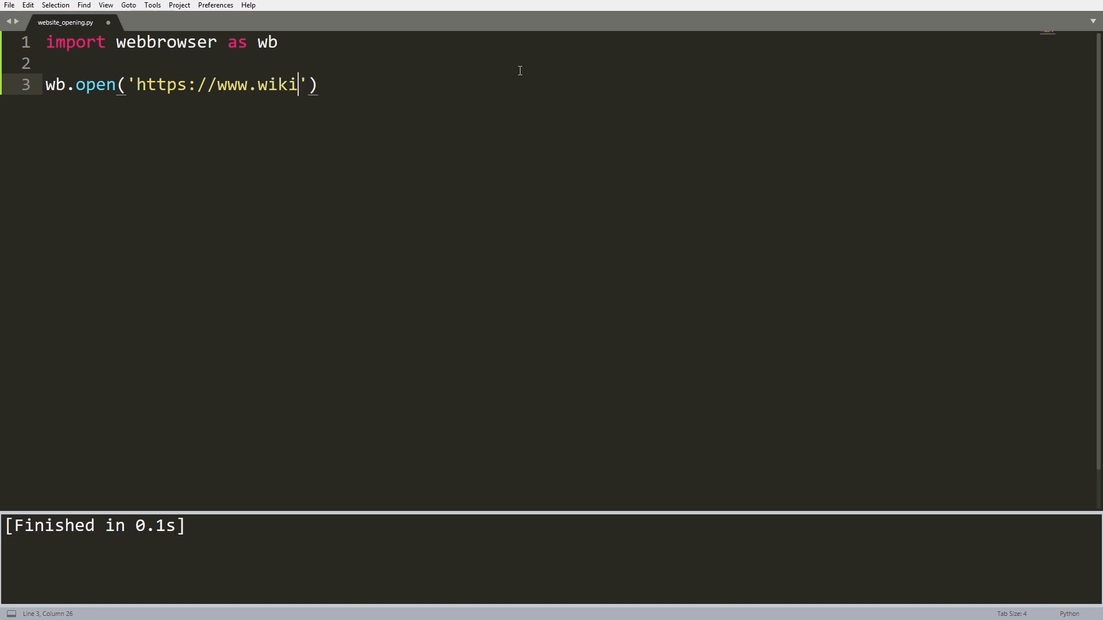
text(pedia.com)
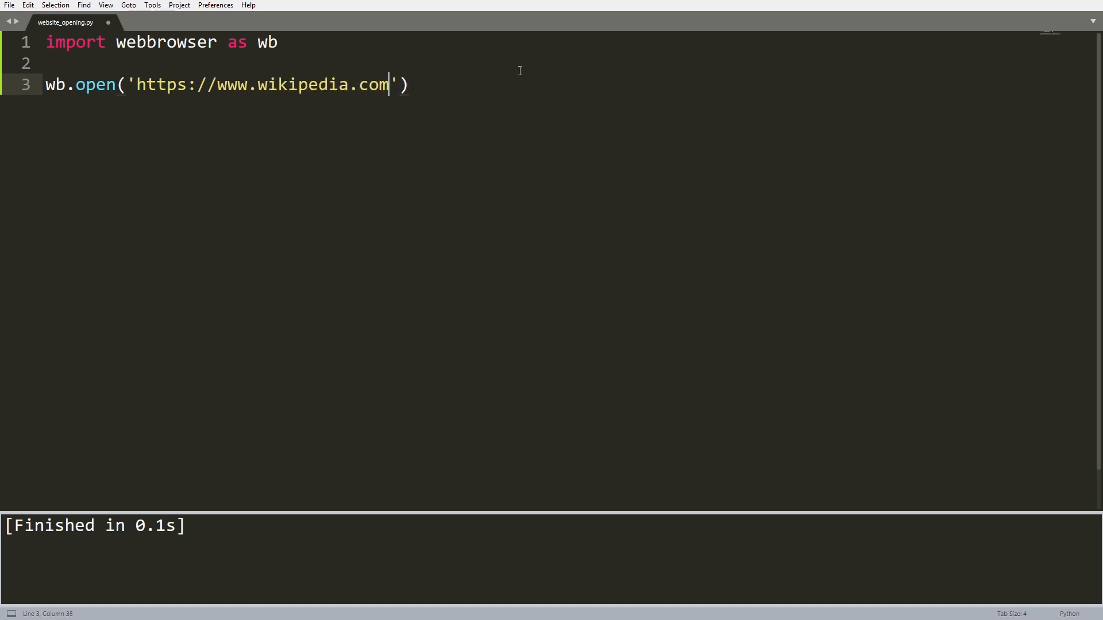
key(ctrl+s)
key(ctrl+b)
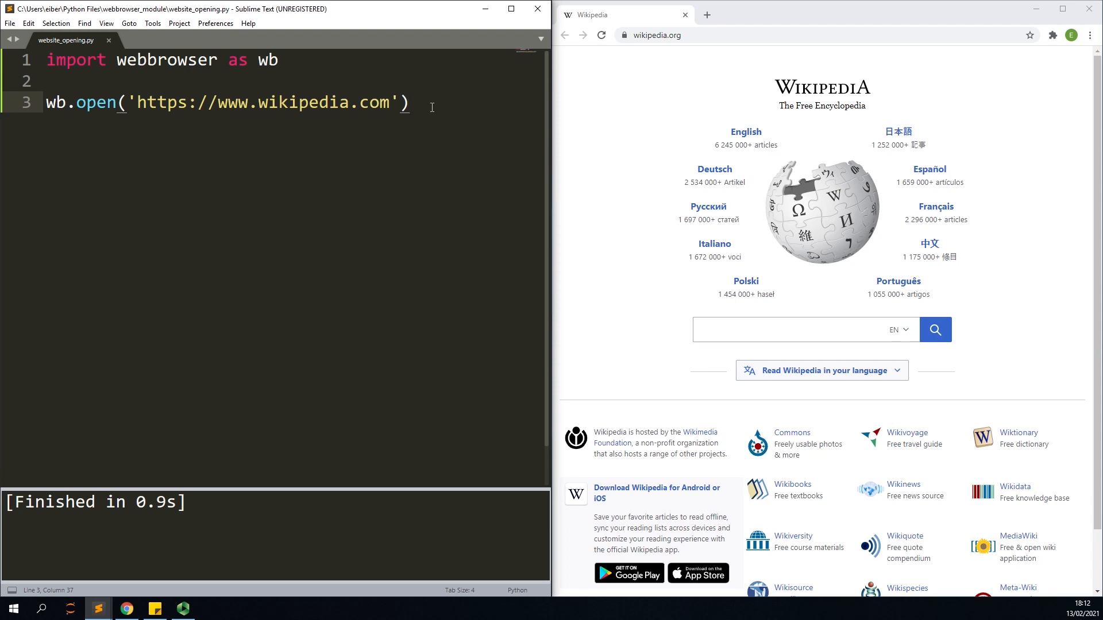
- Add a second wb.open call with the copied URL changed from wikipedia to google
key(Return)
key(Return)
text(wb)
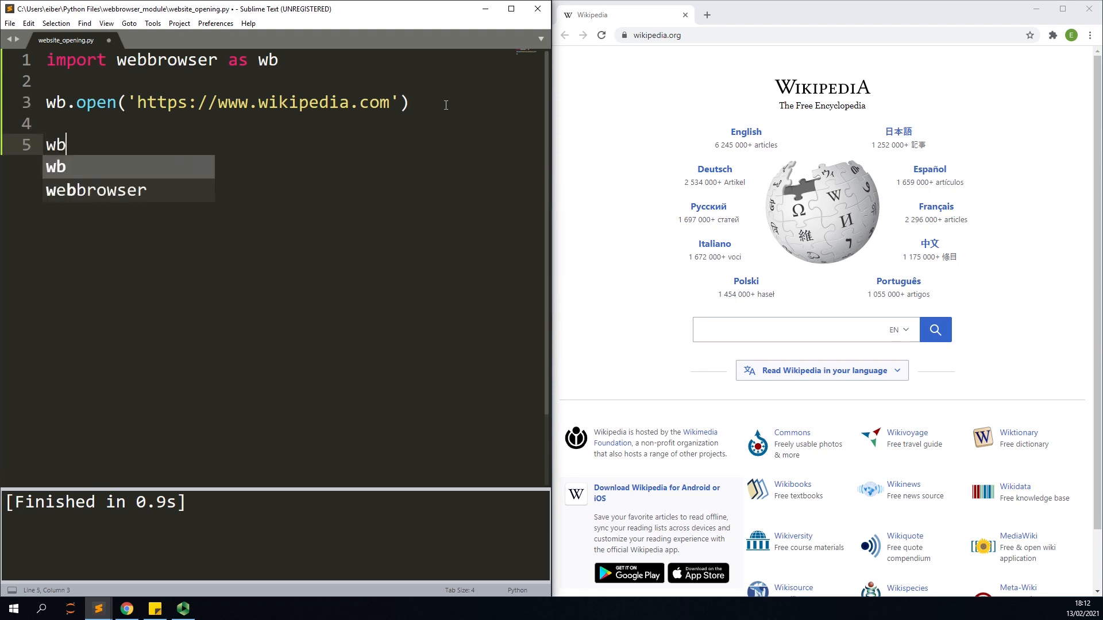
text(.open()
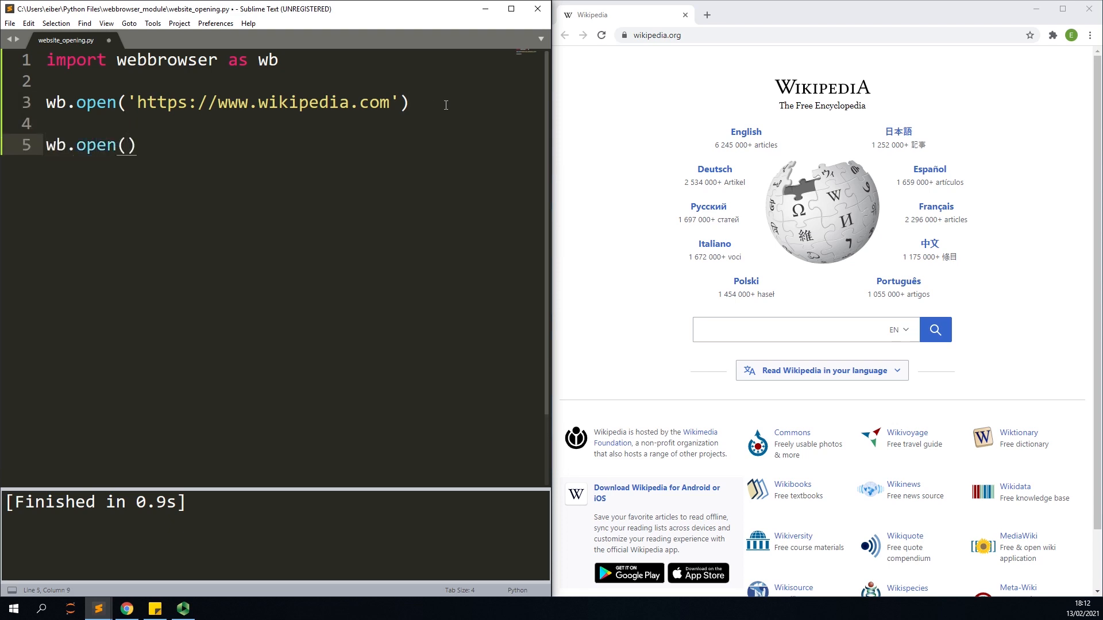
drag(402, 102, 128, 101)
key(ctrl+c)
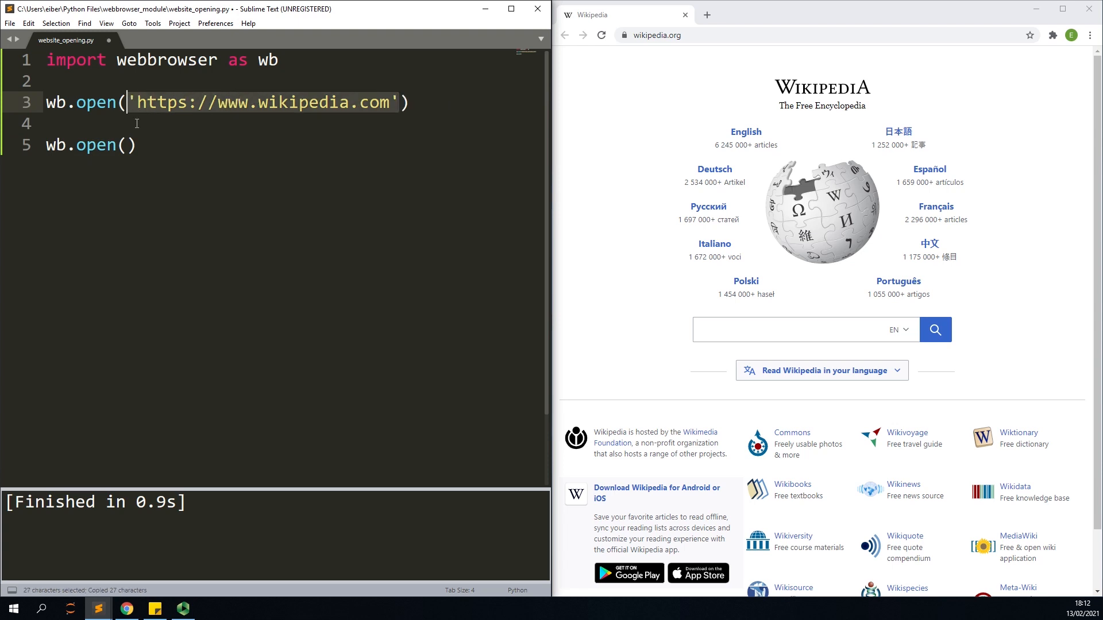
click(130, 145)
key(ctrl+v)
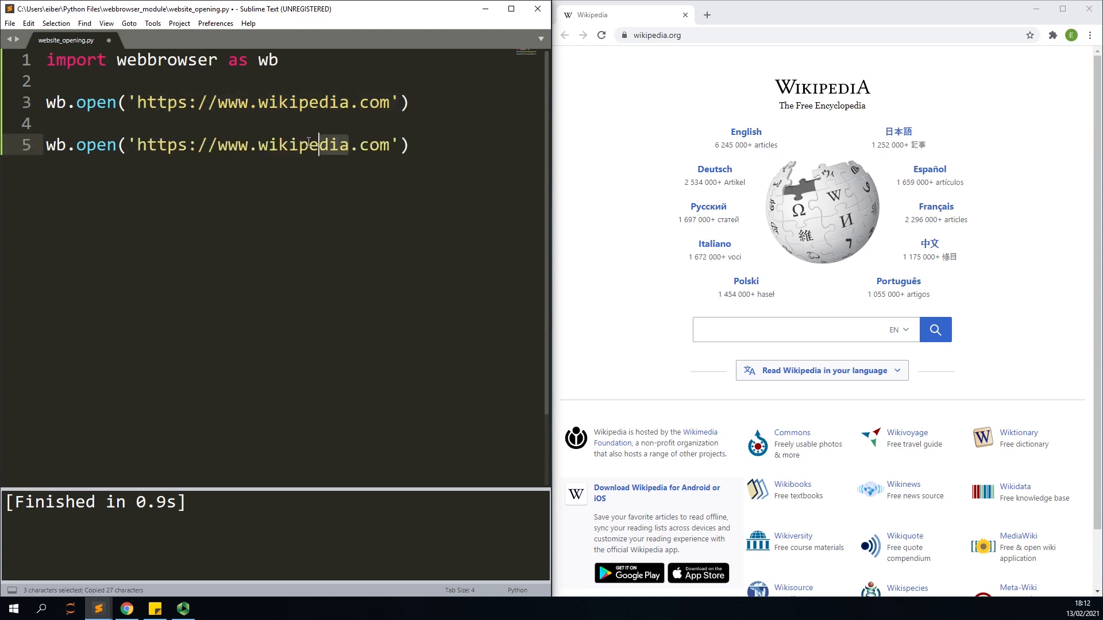
drag(350, 145, 259, 145)
text(google)
- Save and rerun so Chrome shows Wikipedia and Google, then close the duplicate Wikipedia tab
key(ctrl+s)
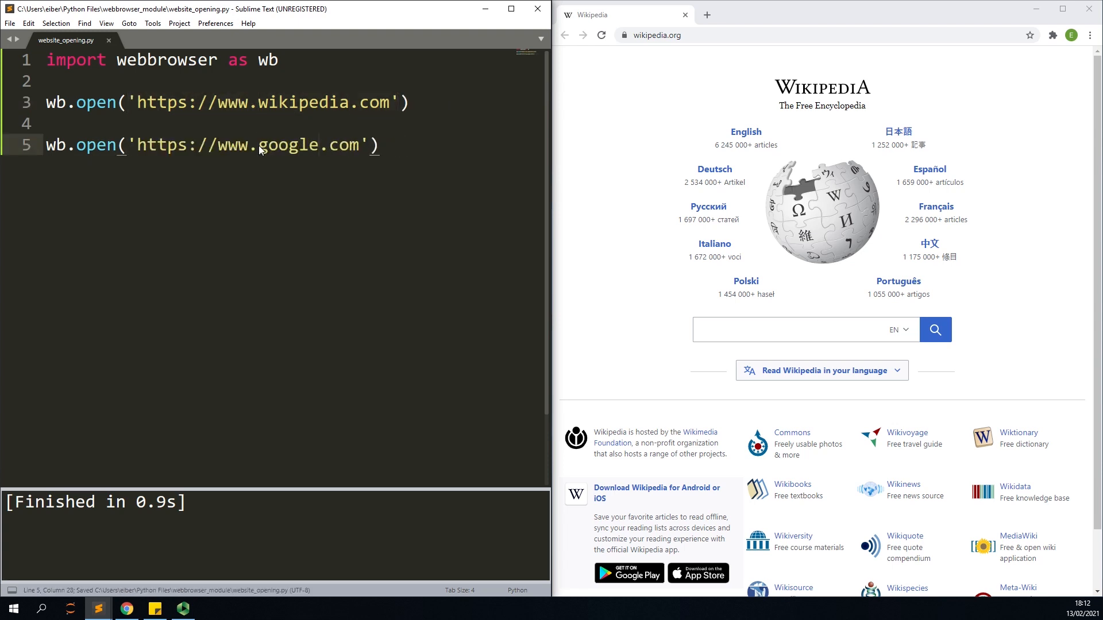
key(ctrl+b)
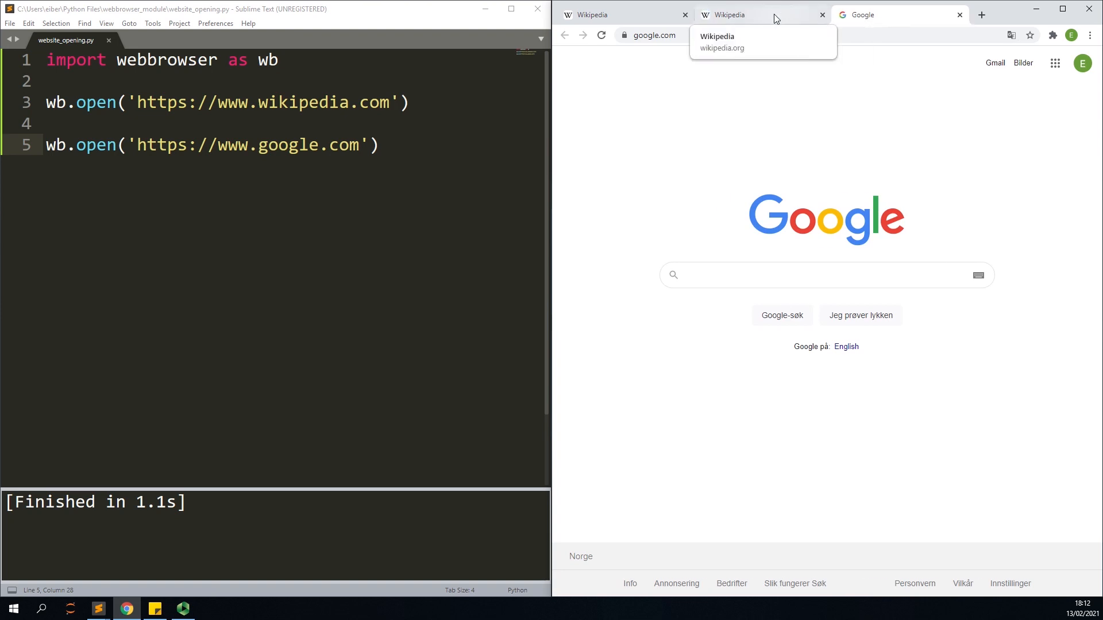
drag(773, 13, 687, 17)
click(687, 18)
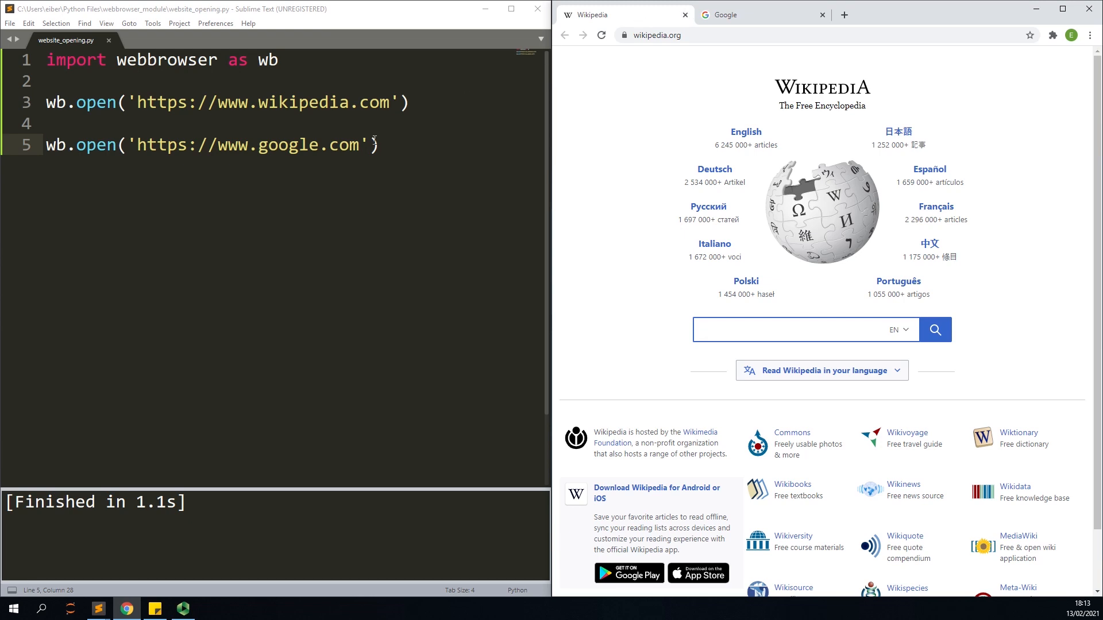
drag(384, 145, 13, 104)
- Delete both wb.open calls and load xkcd.com in Chrome
key(BackSpace)
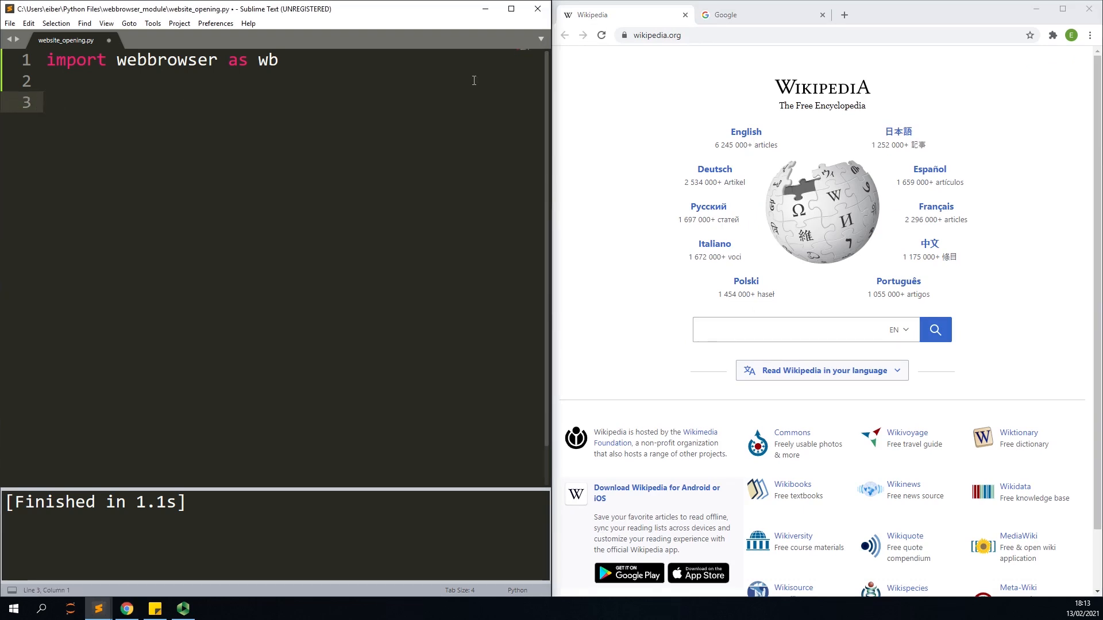
click(684, 15)
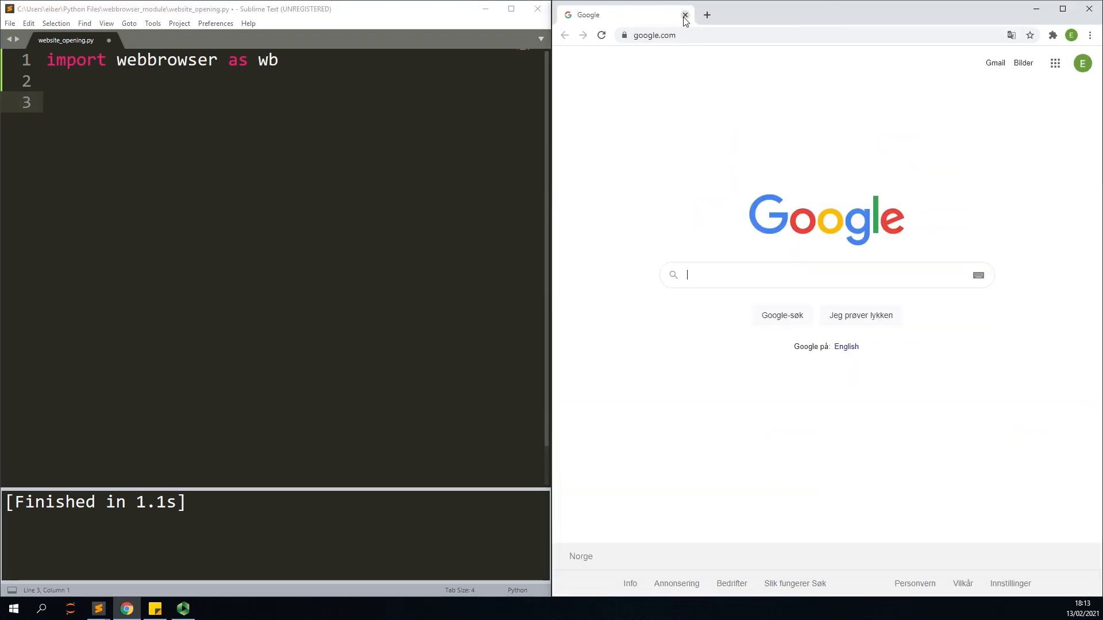
click(659, 35)
text(xkcd.com)
key(Return)
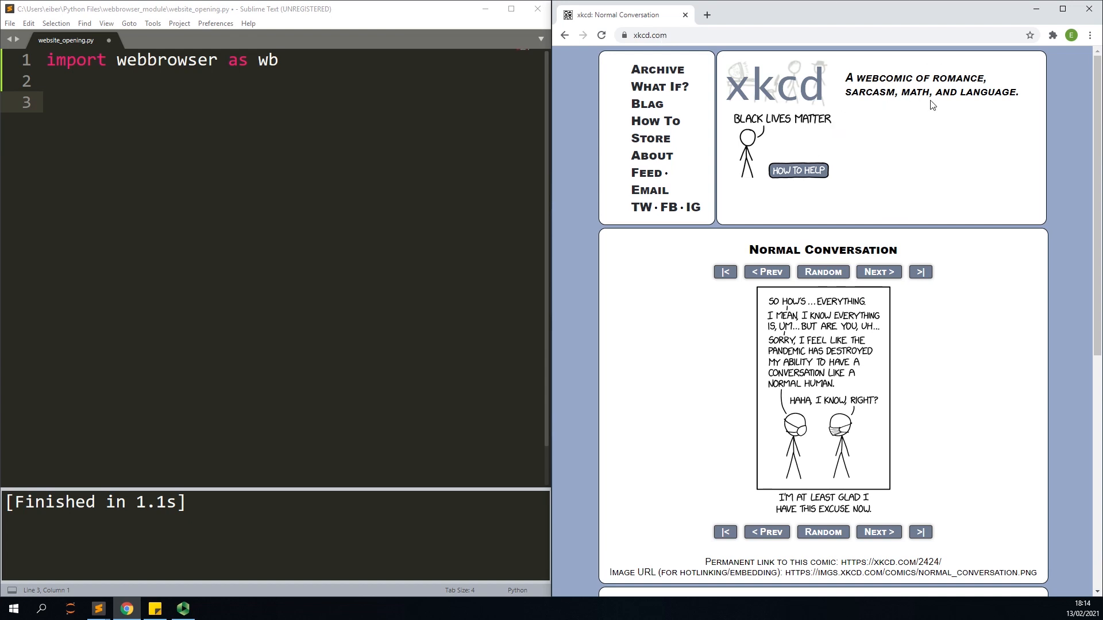
scroll(897, 346, down, 1)
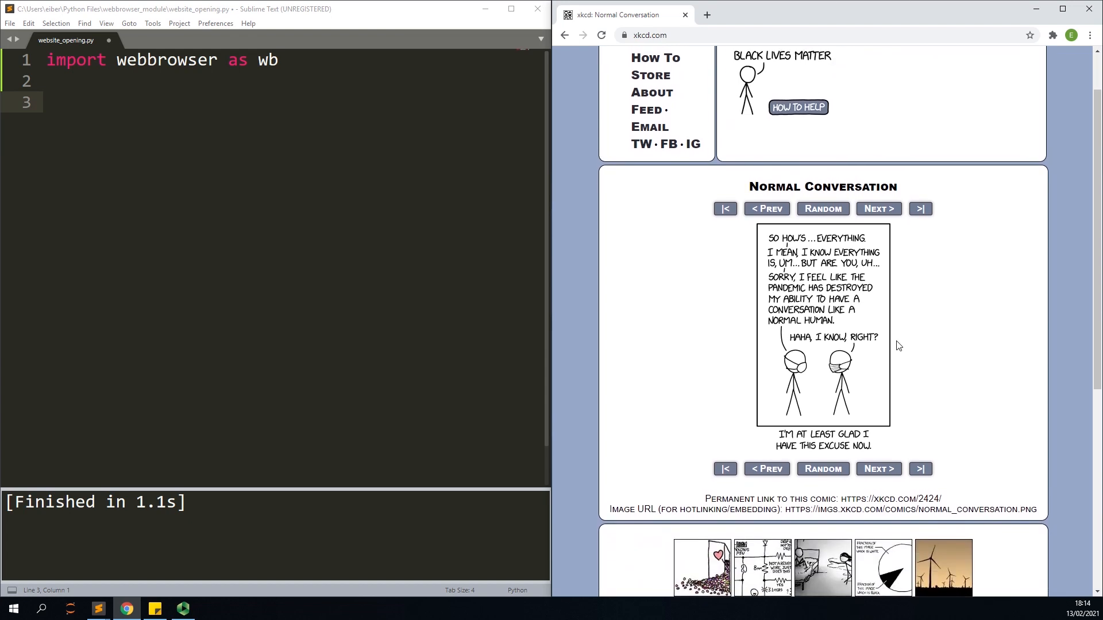
scroll(940, 301, up, 1)
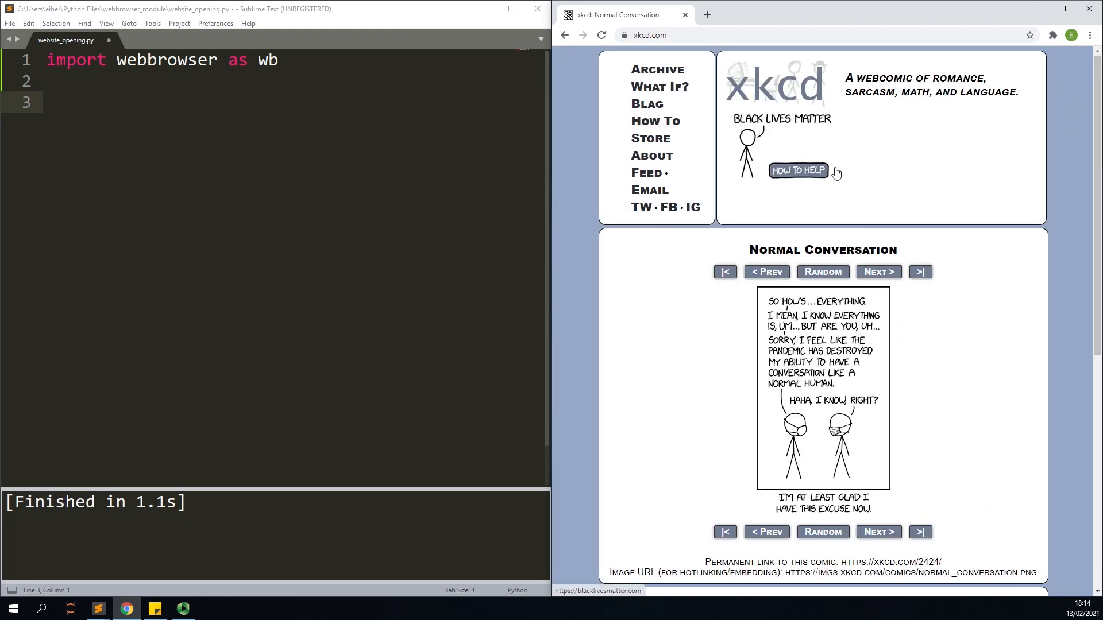
- Page back to xkcd comic 2422, Vaccine Ordering, and grab its web address
click(768, 531)
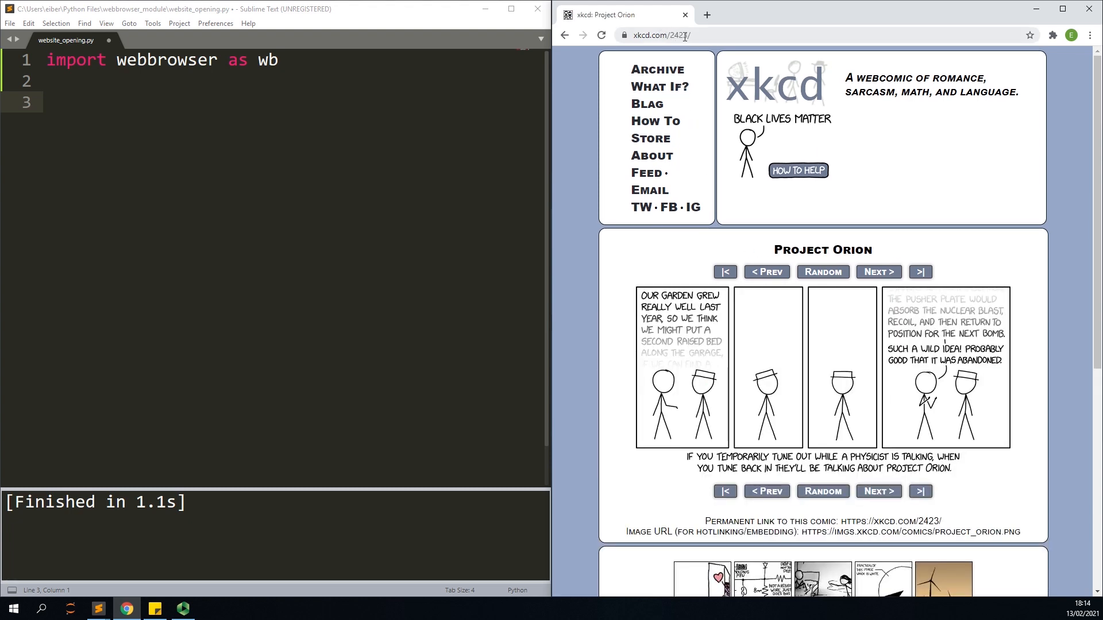
click(767, 492)
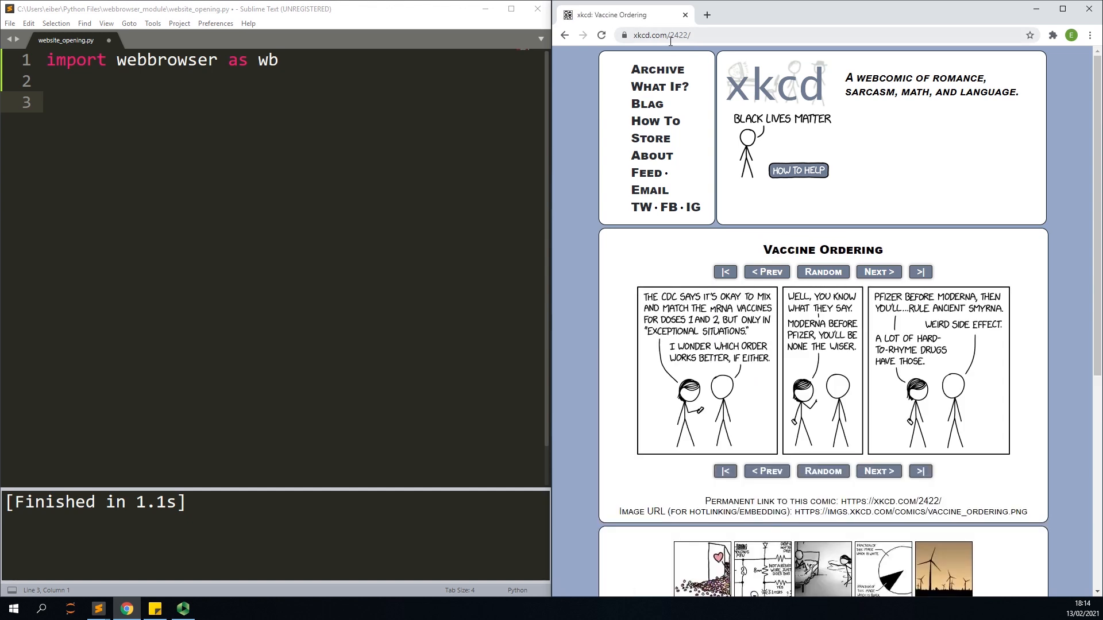
click(698, 35)
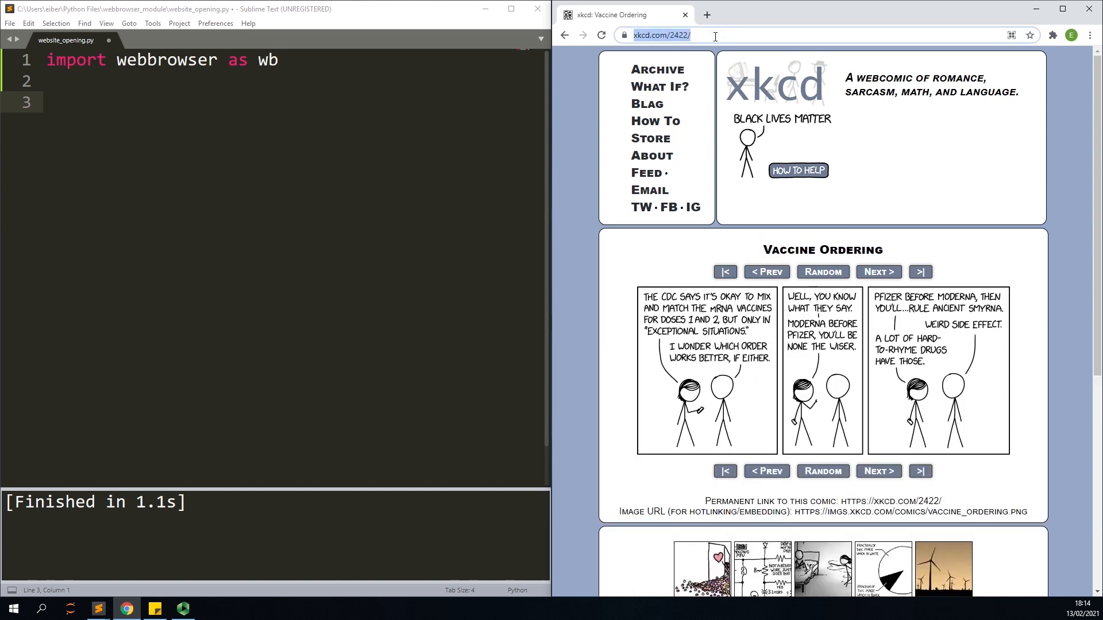
click(267, 99)
text(w)
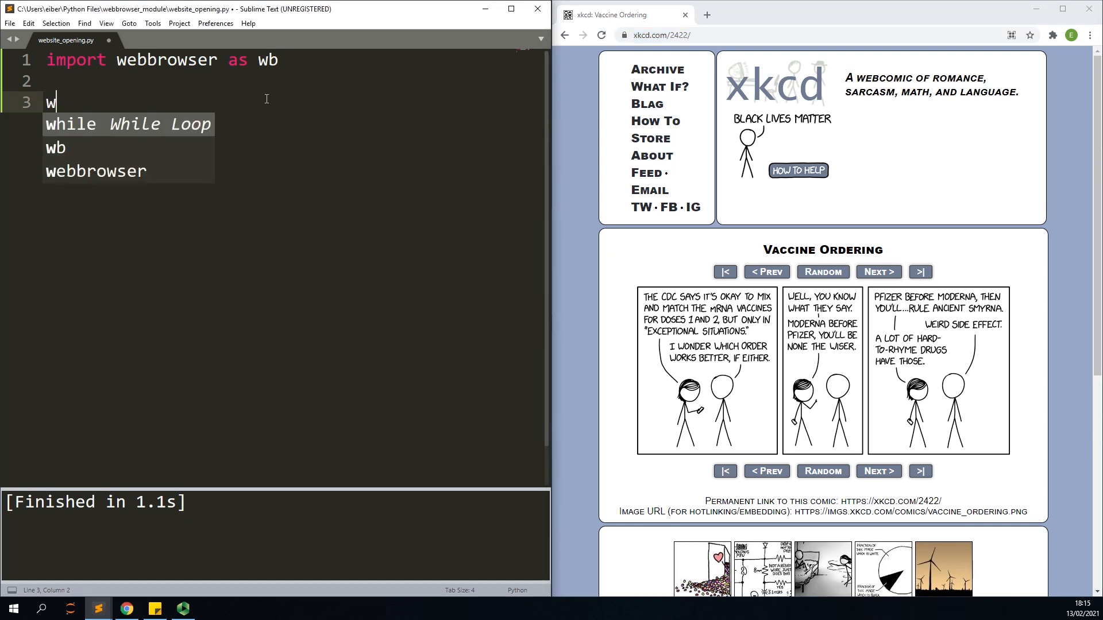
text(b.)
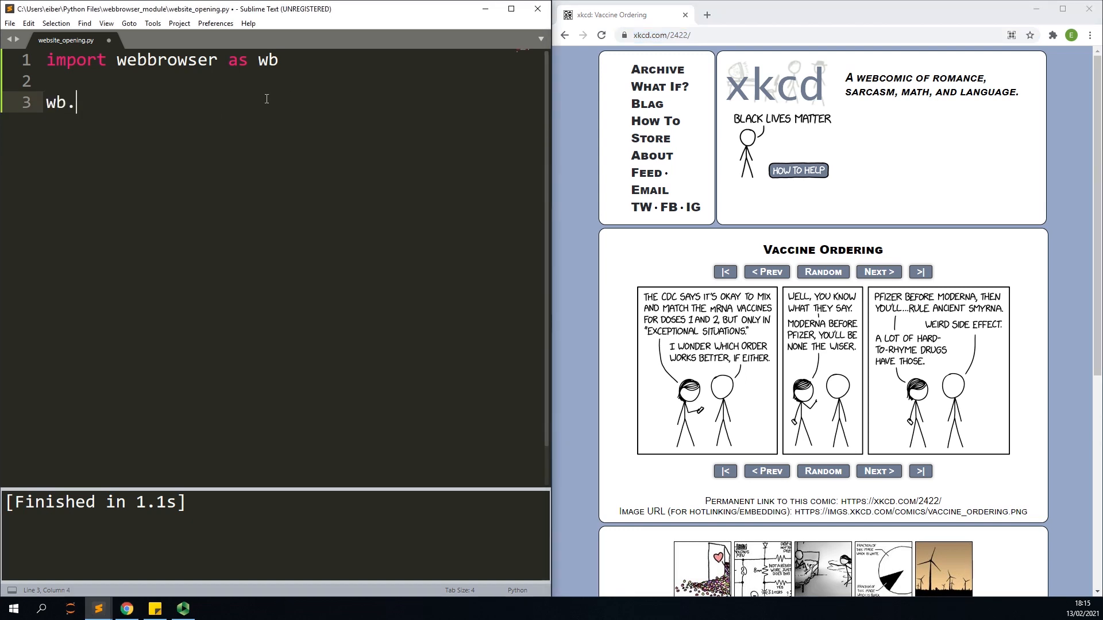
text(open(')
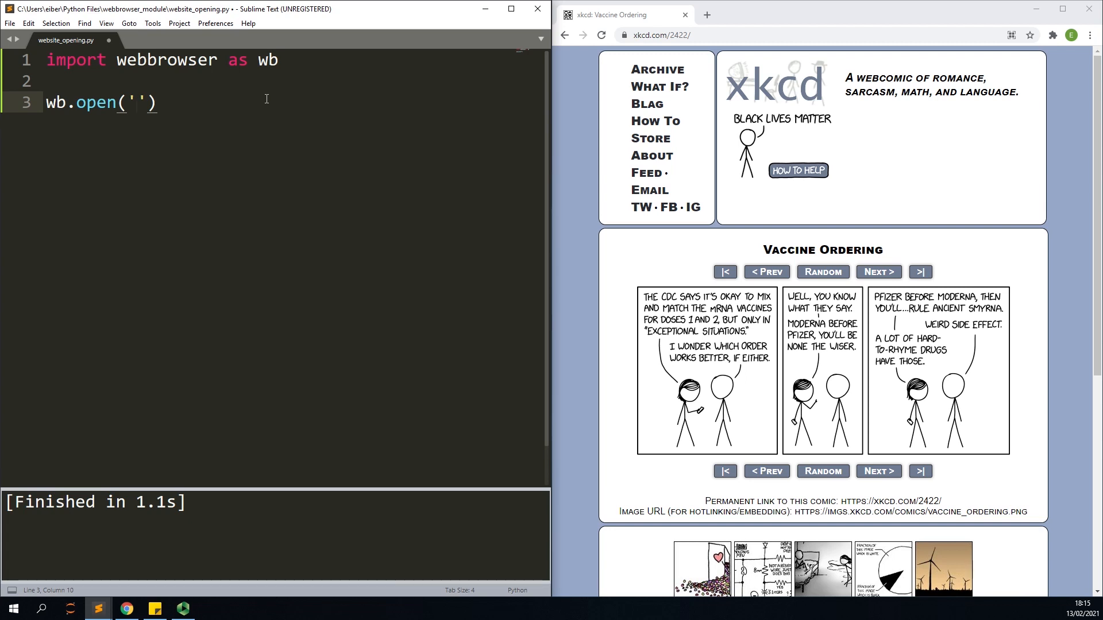
text(https://xkcd.com/2422/)
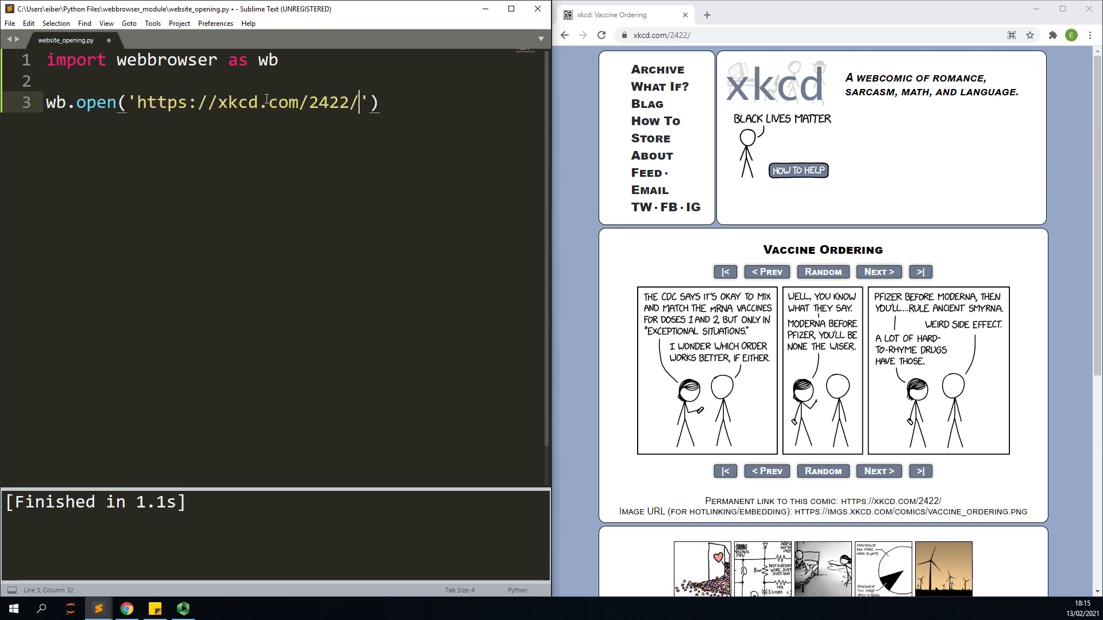
key(ctrl+s)
key(ctrl+b)
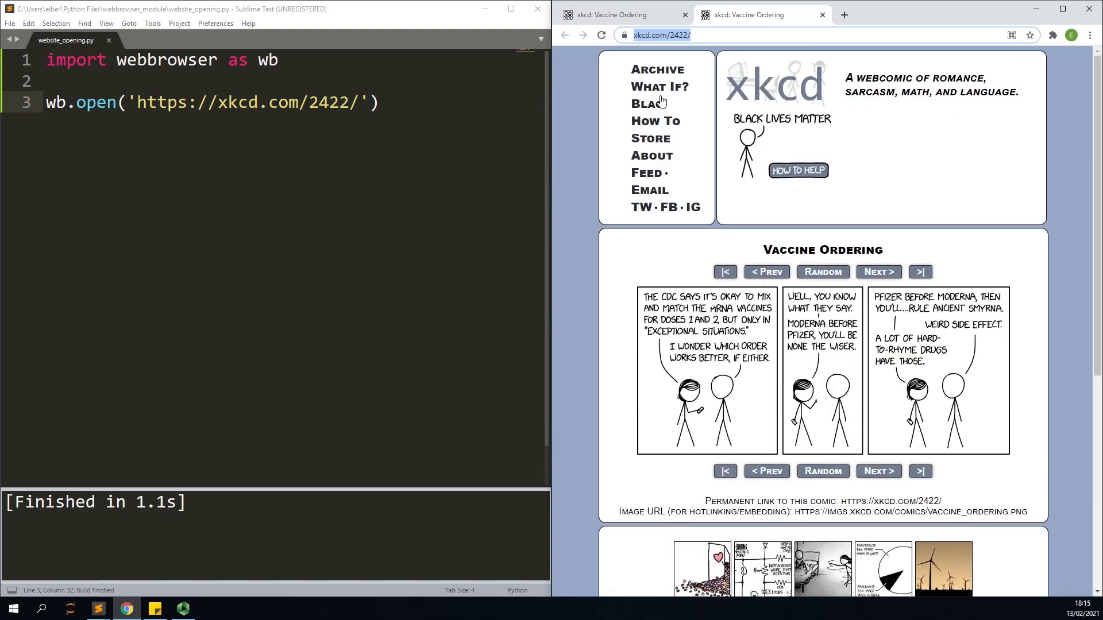
click(393, 104)
- Duplicate the open line twice and edit the comic numbers to 2022 and 2222
key(shift+Home)
key(ctrl+c)
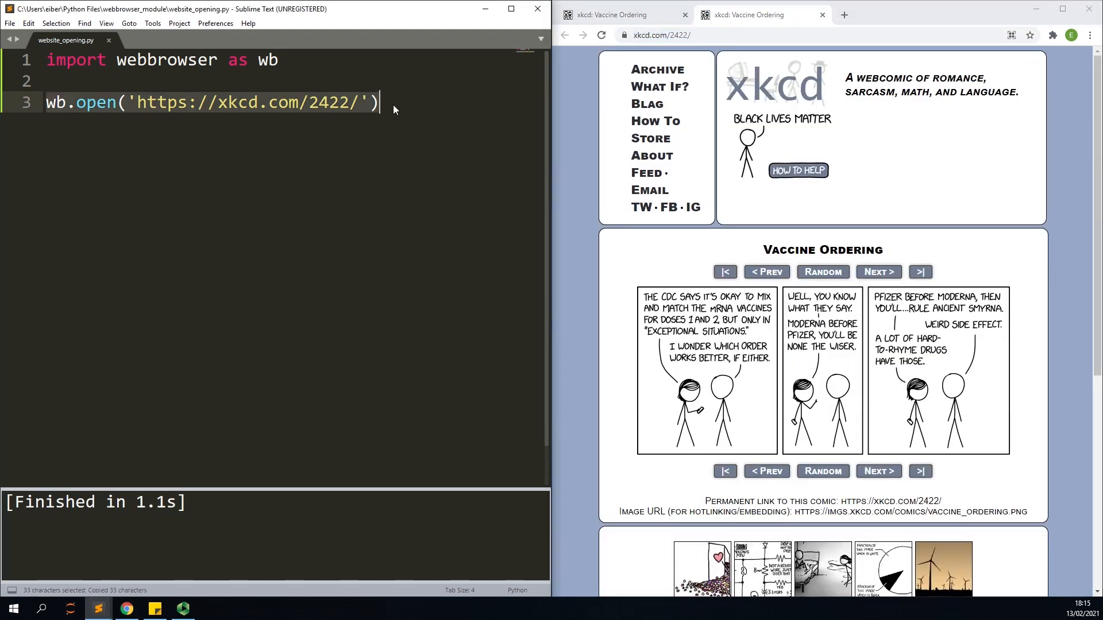
key(End)
key(ctrl+shift+d)
key(ctrl+shift+d)
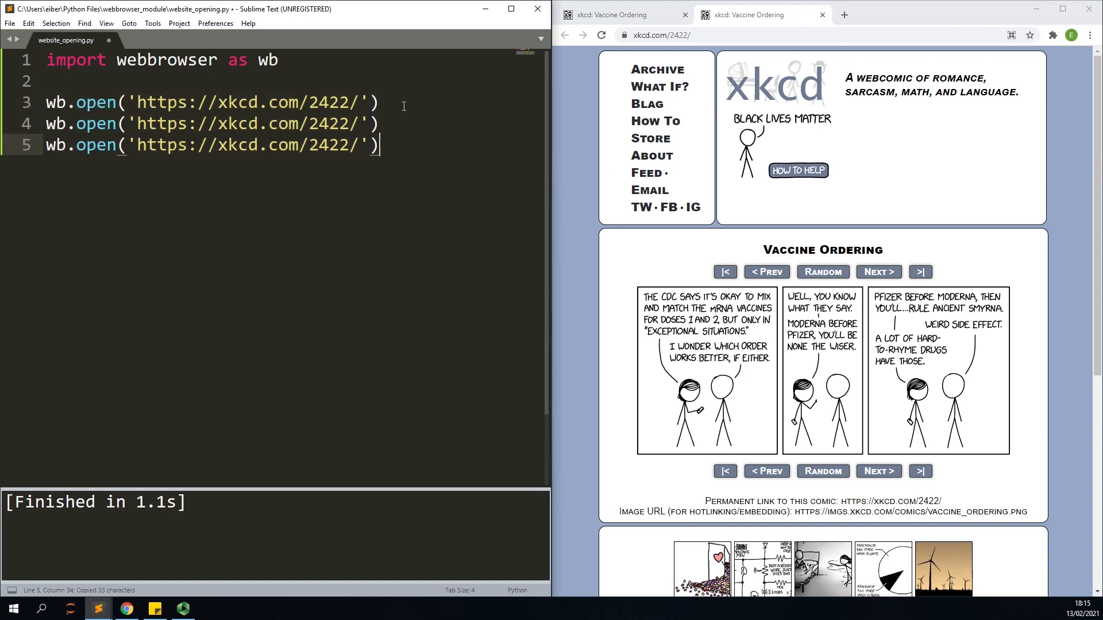
key(Up)
key(BackSpace)
text(0)
key(Down)
key(BackSpace)
text(2)
- Save and run the script so comics 2422, 2022 and 2222 open in Chrome tabs
key(ctrl+s)
key(ctrl+b)
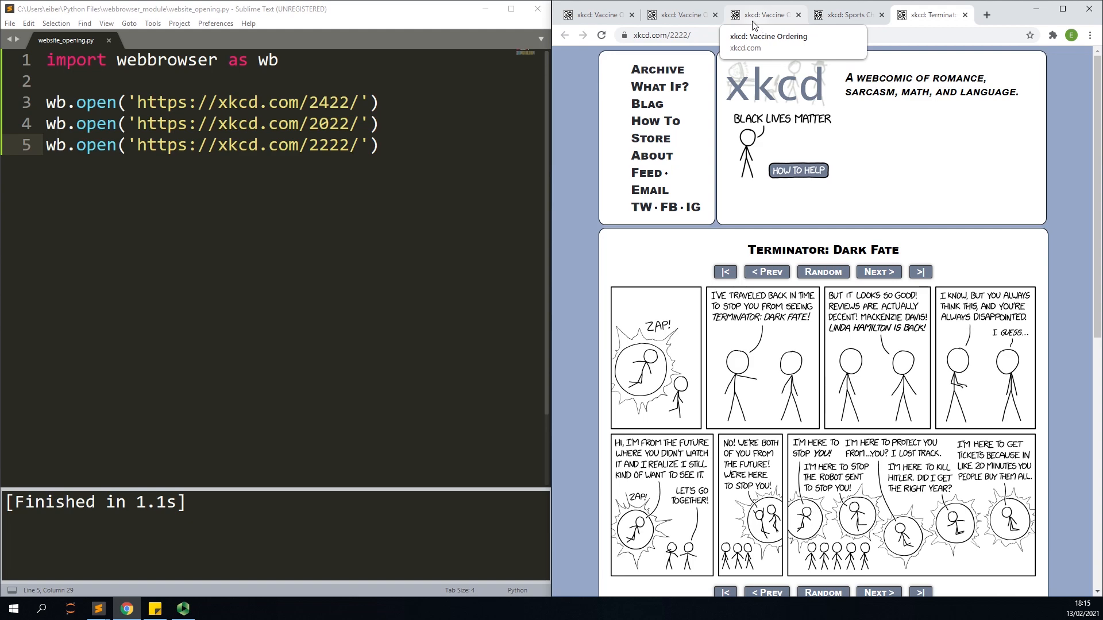
click(595, 15)
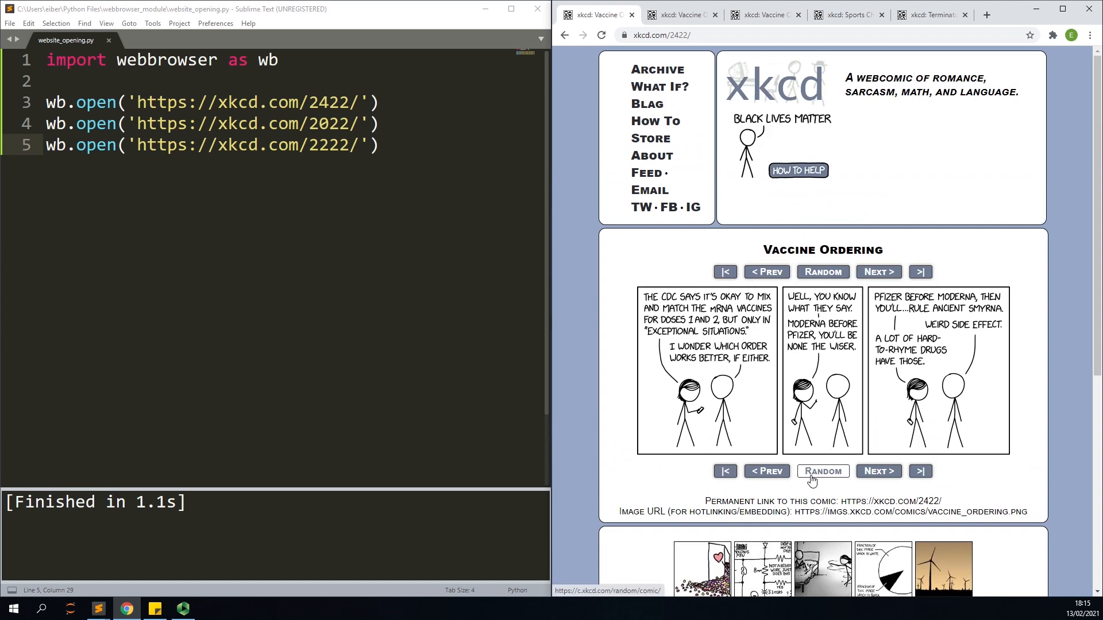
- Add 'from random import randint' and rand_nums = [randint(0, 2400) for num in range(3)]
click(280, 60)
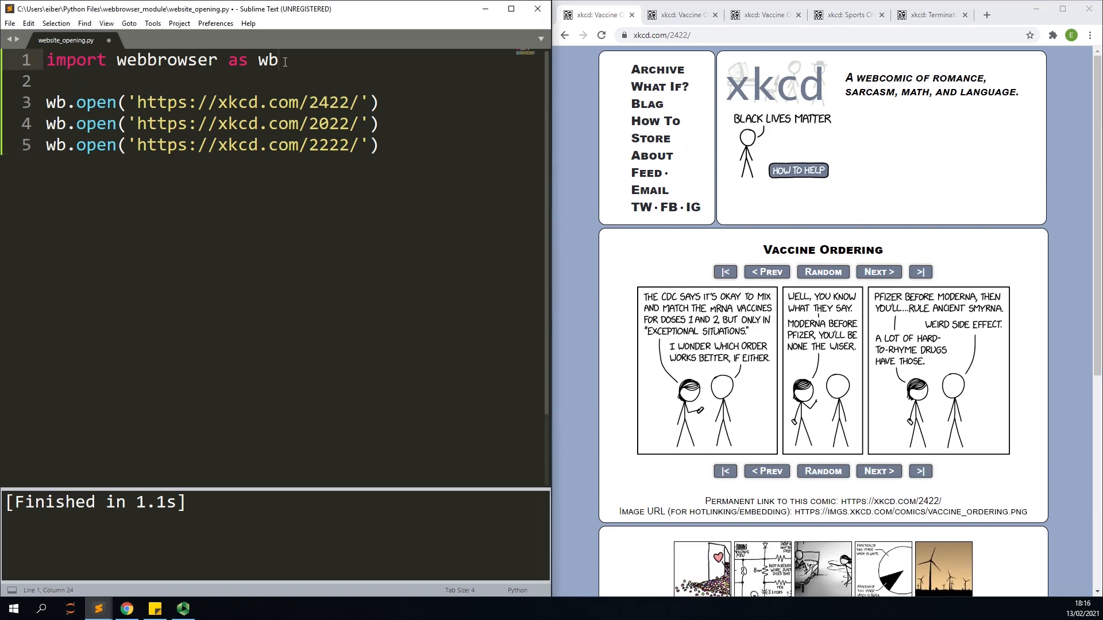
key(Return)
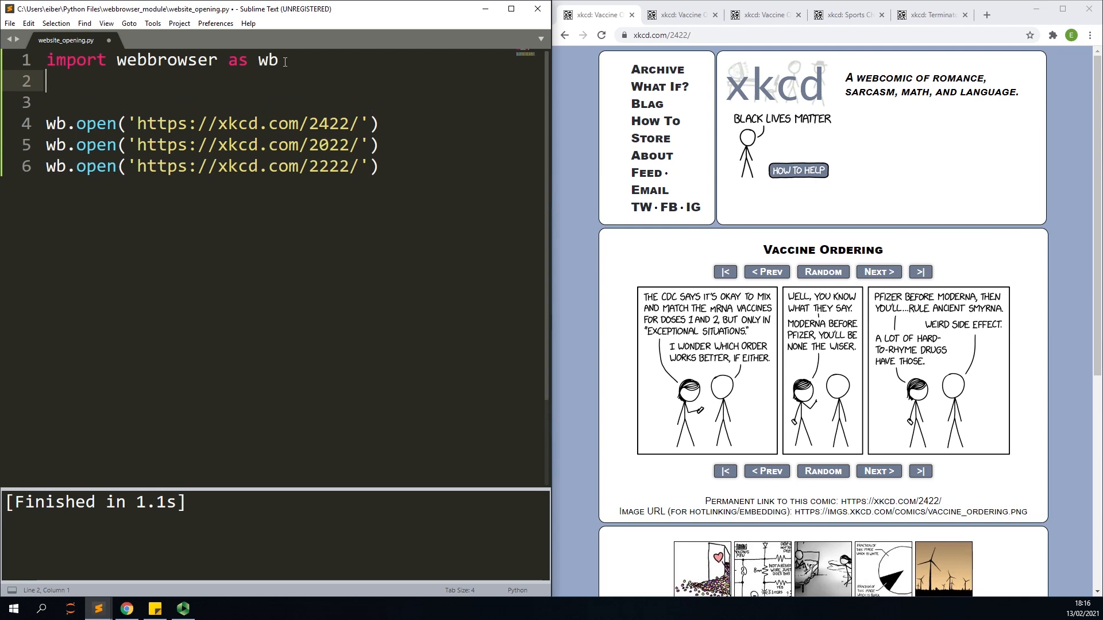
text(from random )
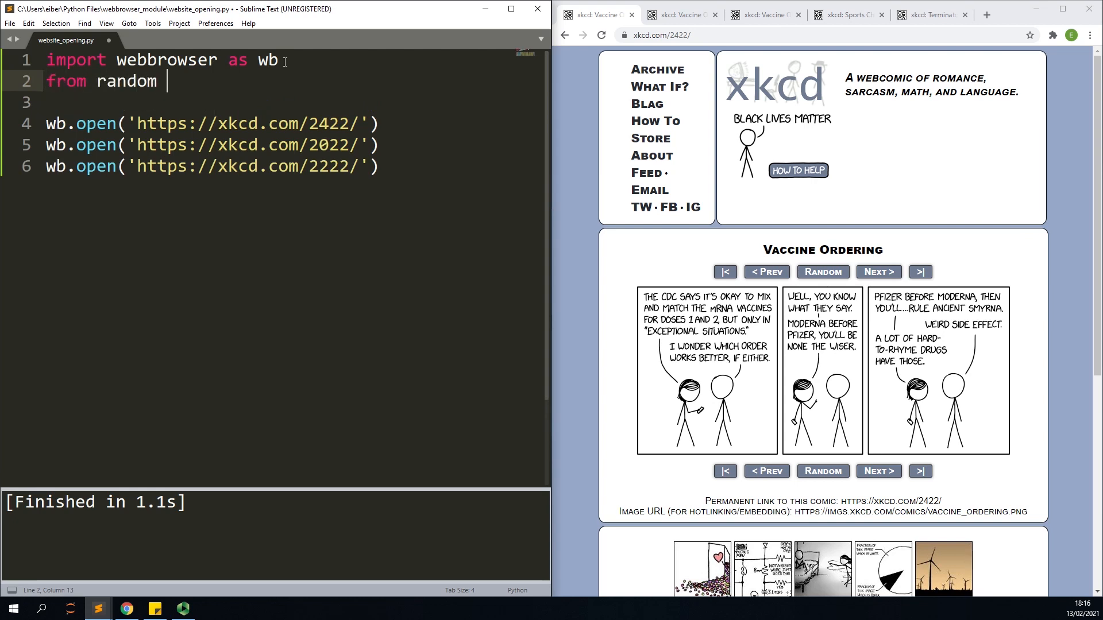
text(import randint)
key(Return)
key(Return)
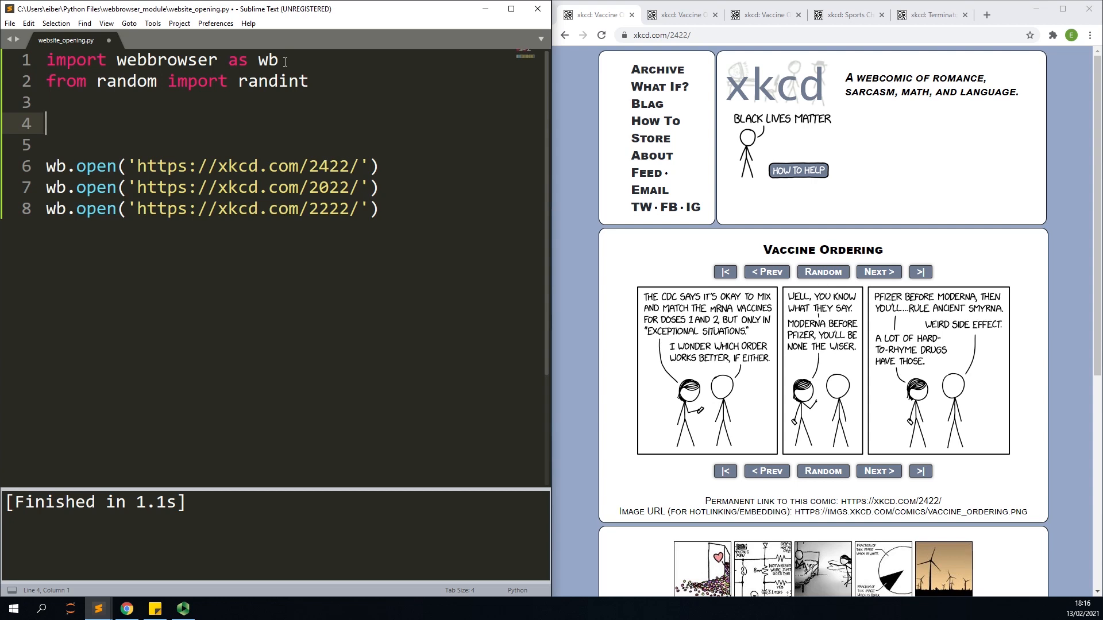
text(rand_nums = )
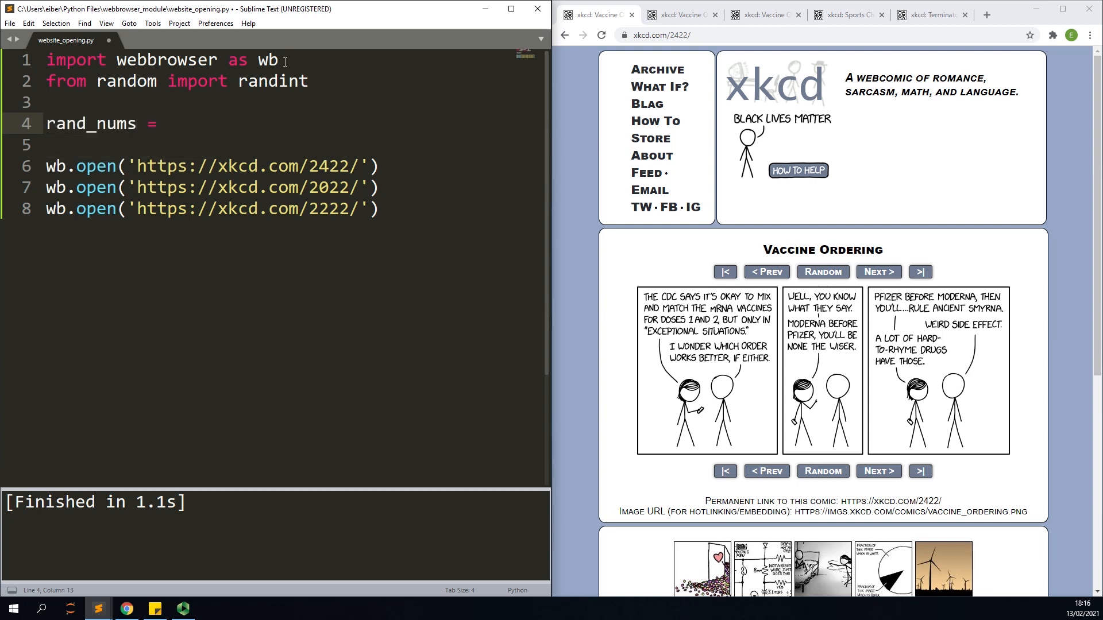
text([)
text(randint()
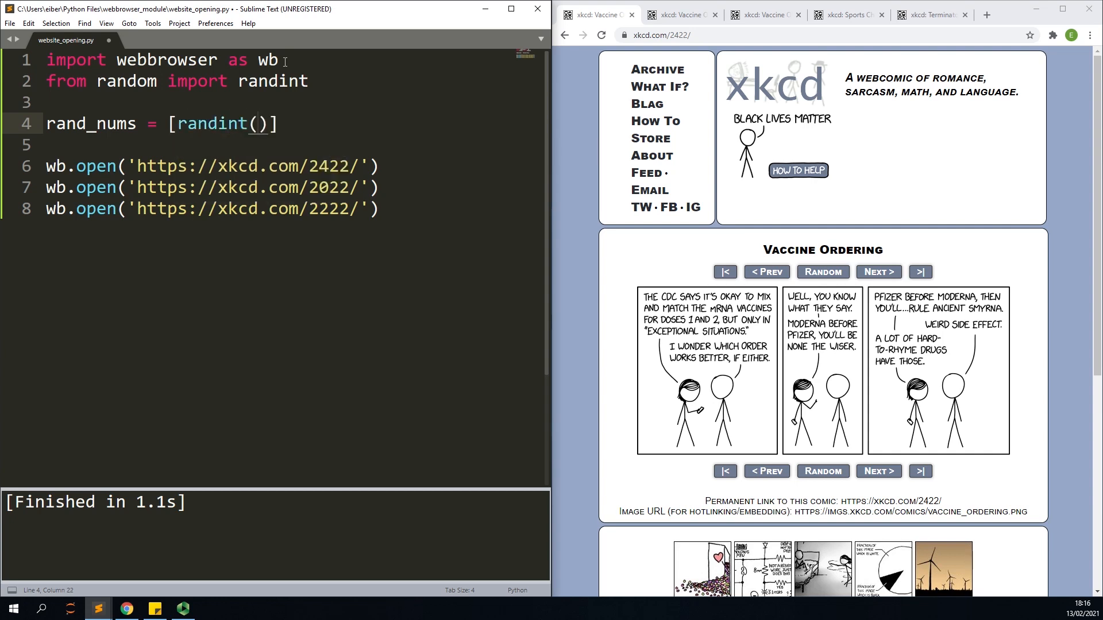
text(0, )
text(2400)
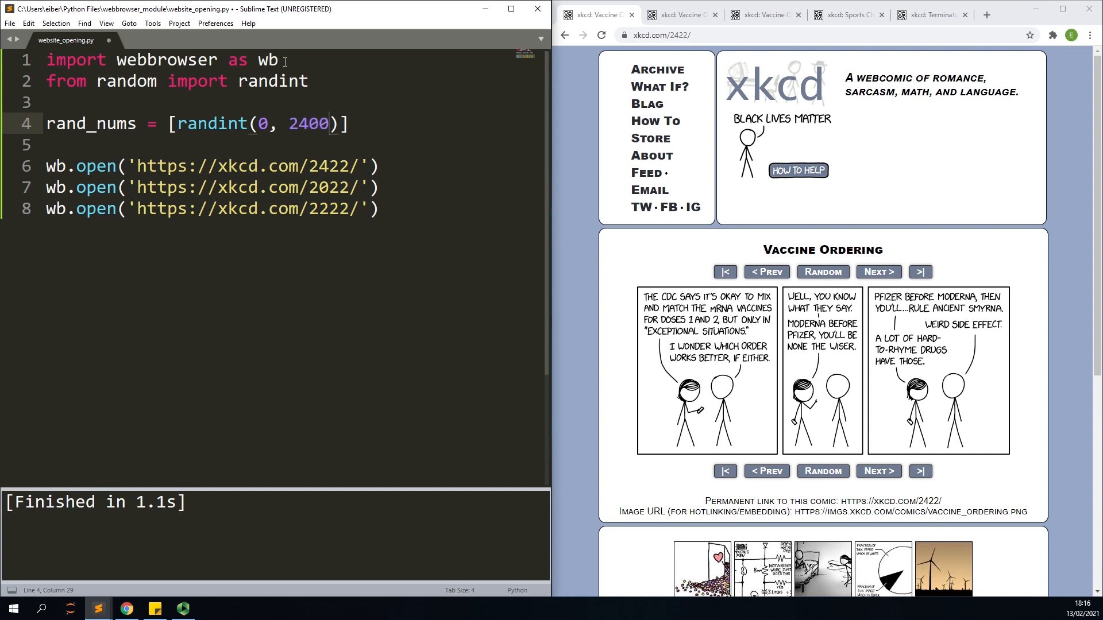
text() for n)
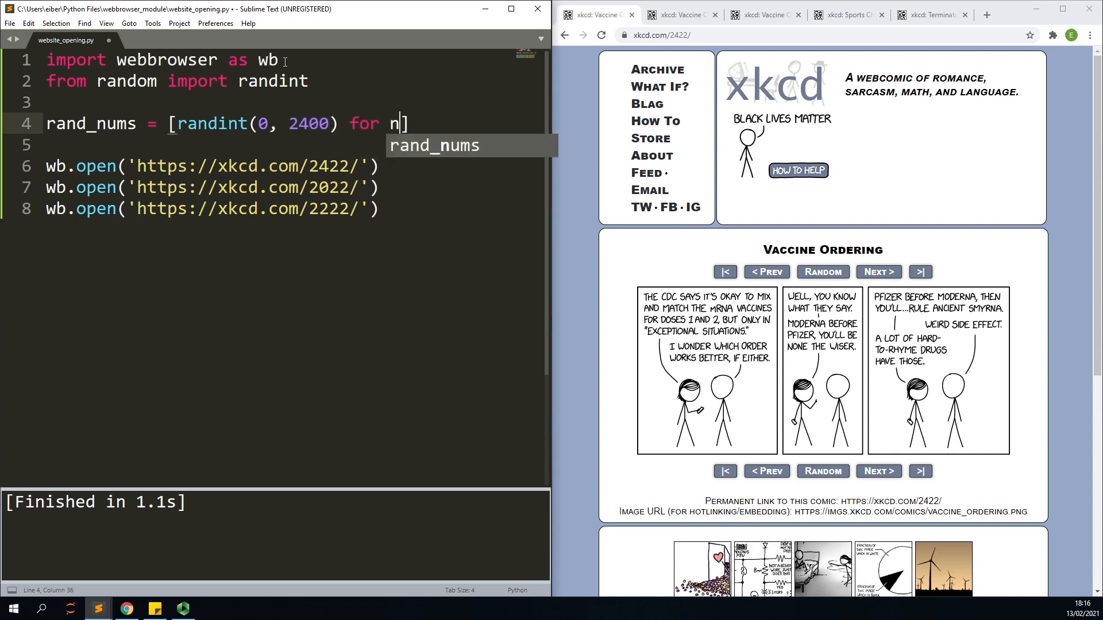
text(um in range)
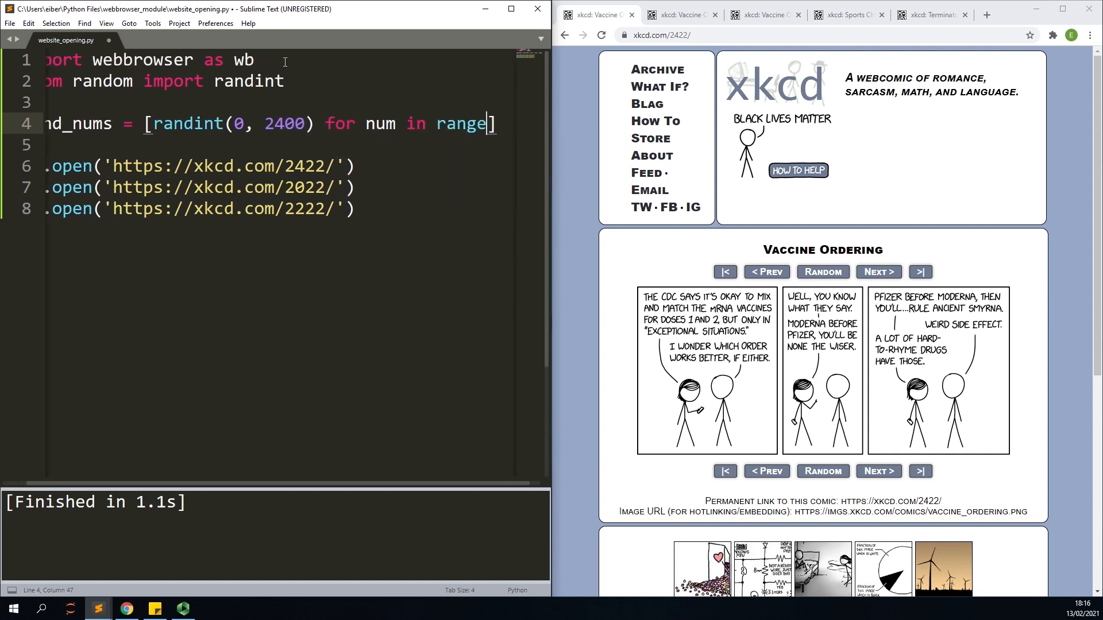
text((3)
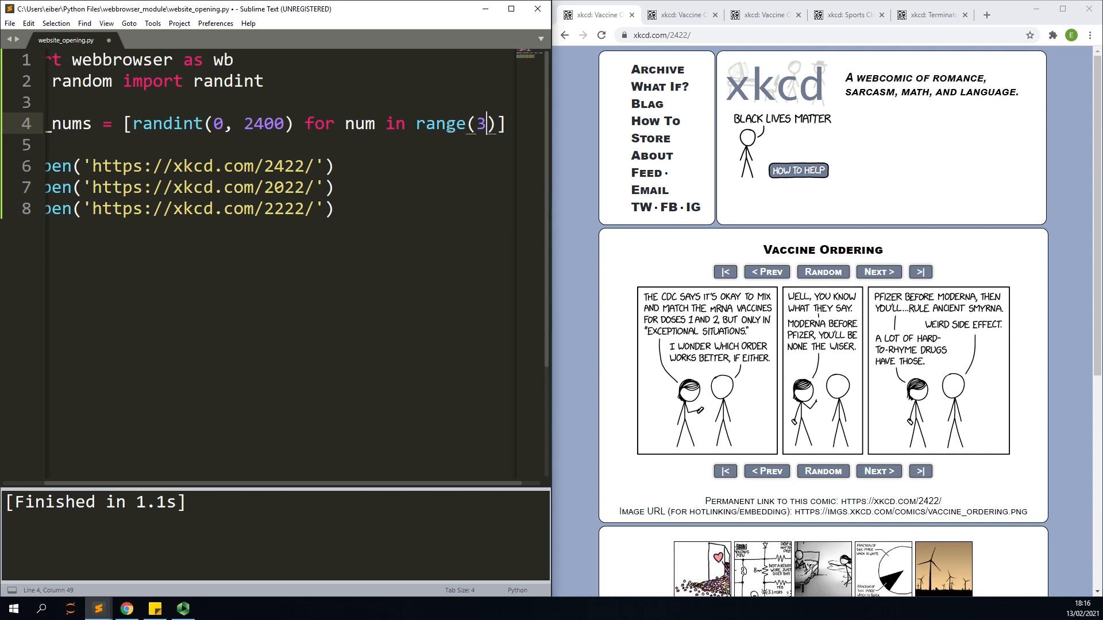
scroll(332, 121, left, 3)
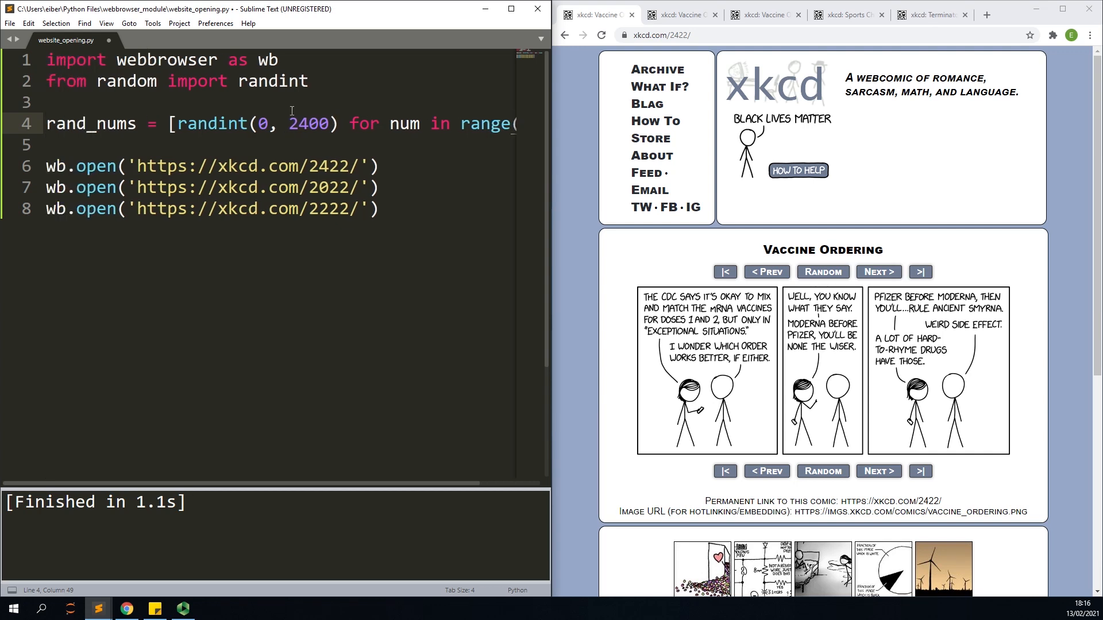
key(End)
- Write 'for num in range(3):' with a wb.open body using the copied xkcd 2422 URL
key(Return)
key(Return)
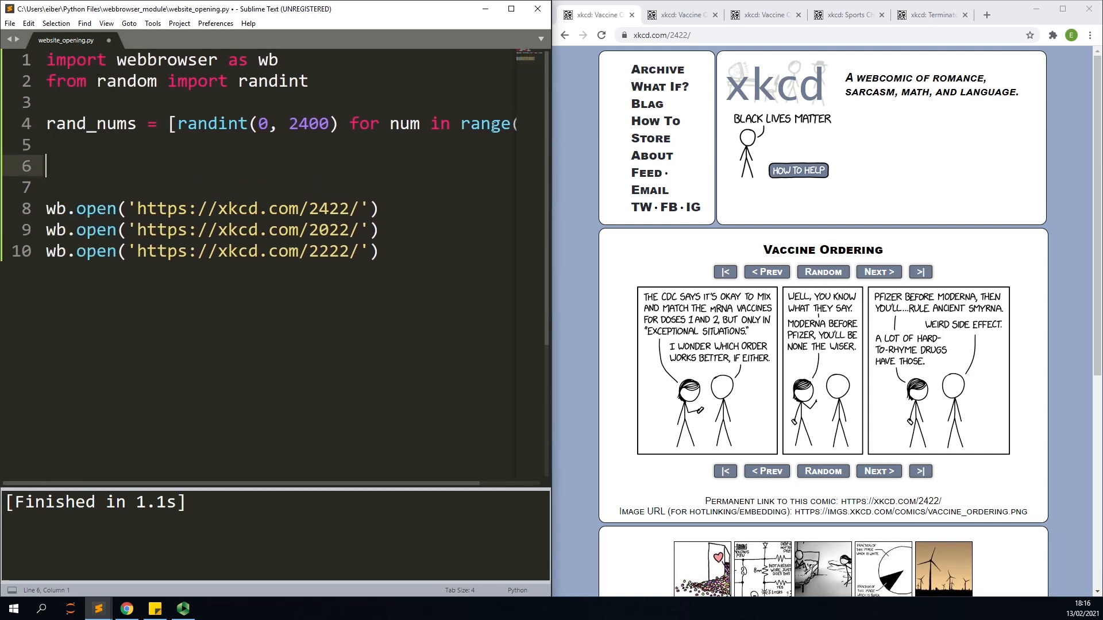
text(for )
text(num in range(3)
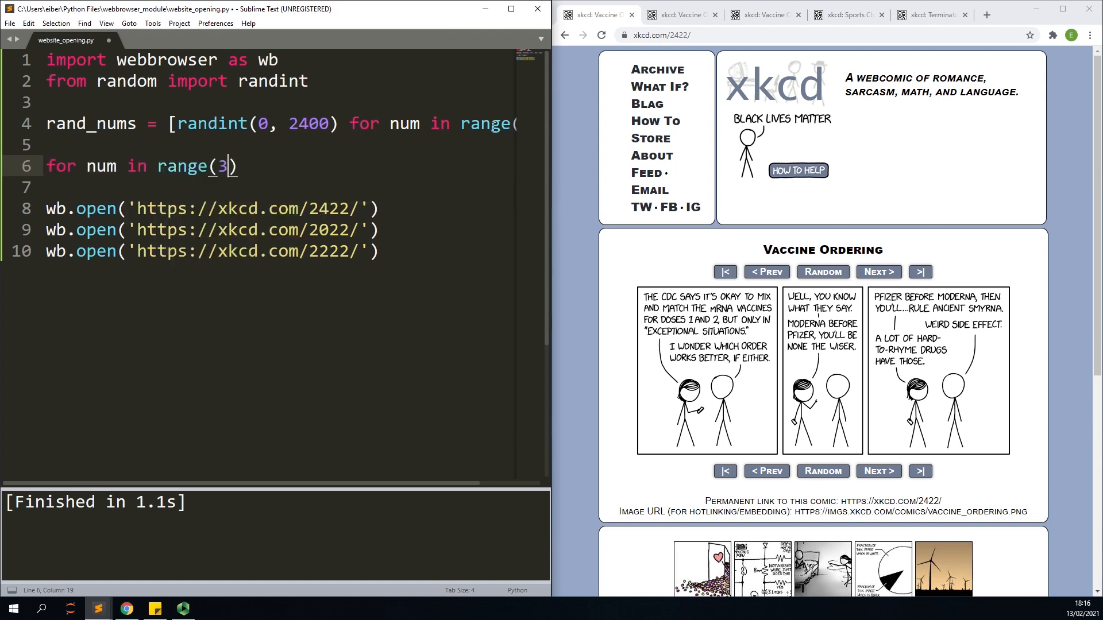
key(Right)
text(:)
key(Return)
text(wb)
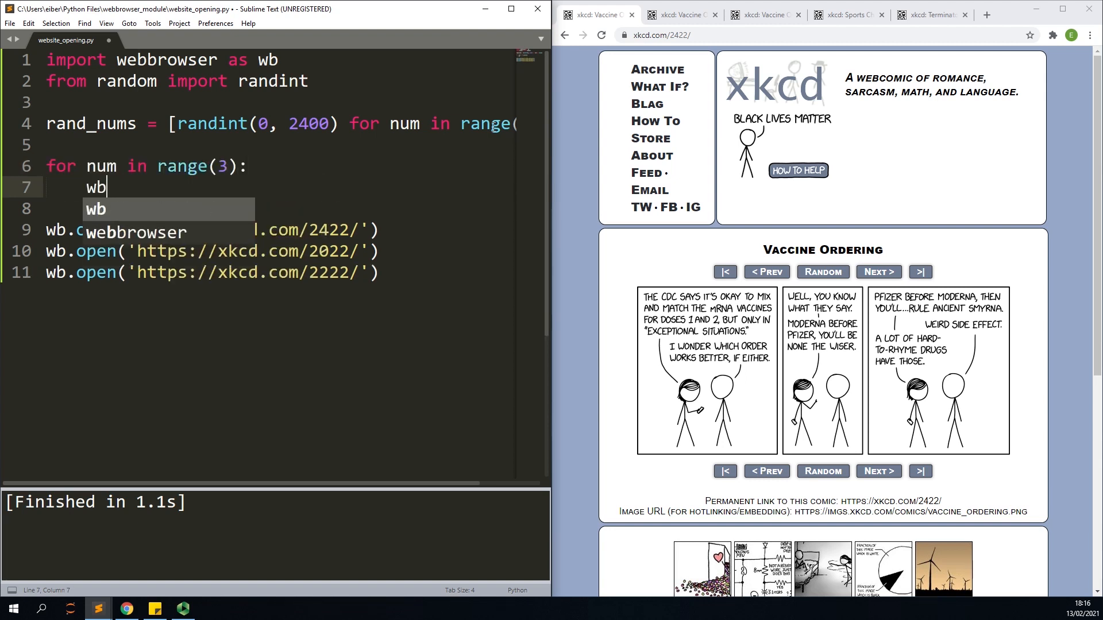
text(.open()
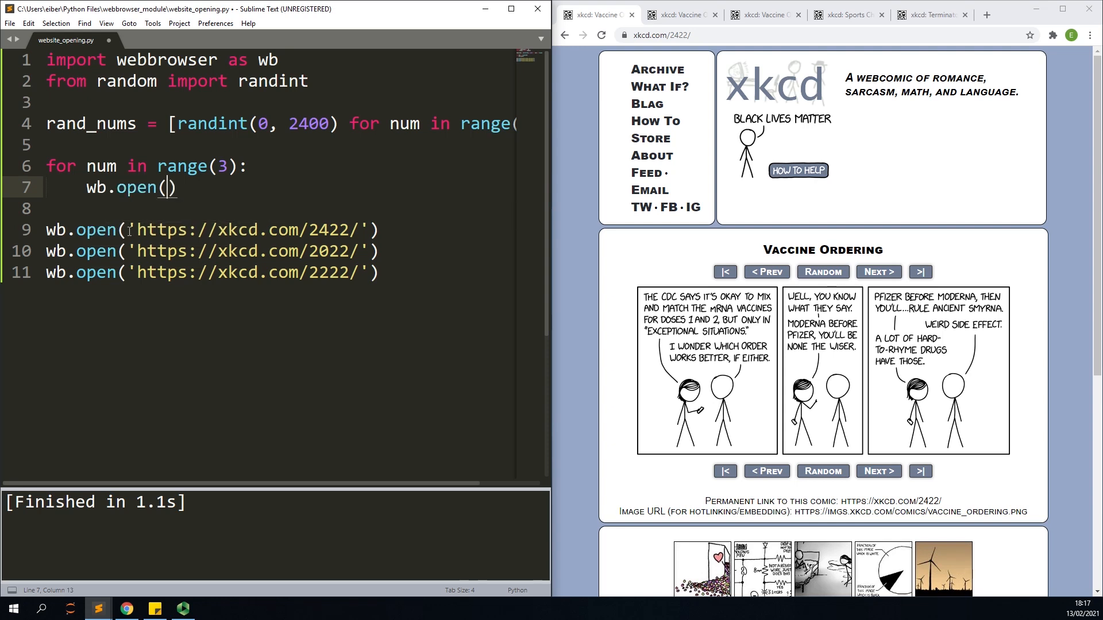
click(129, 230)
drag(129, 229, 371, 229)
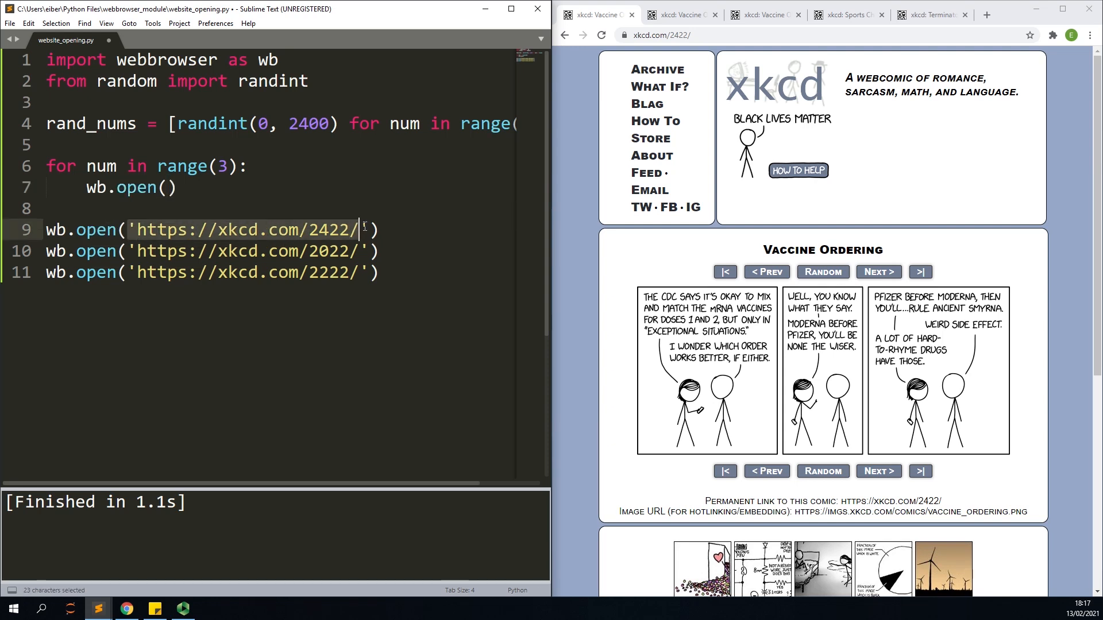
key(ctrl+c)
click(168, 188)
key(ctrl+v)
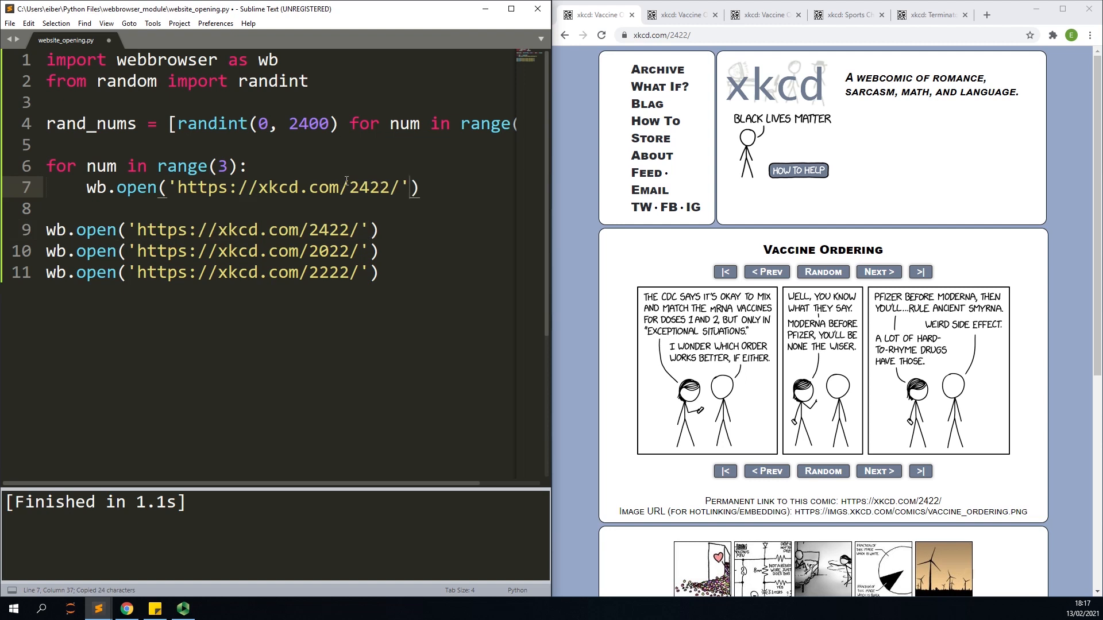
key(Up)
key(Up)
key(Return)
key(Return)
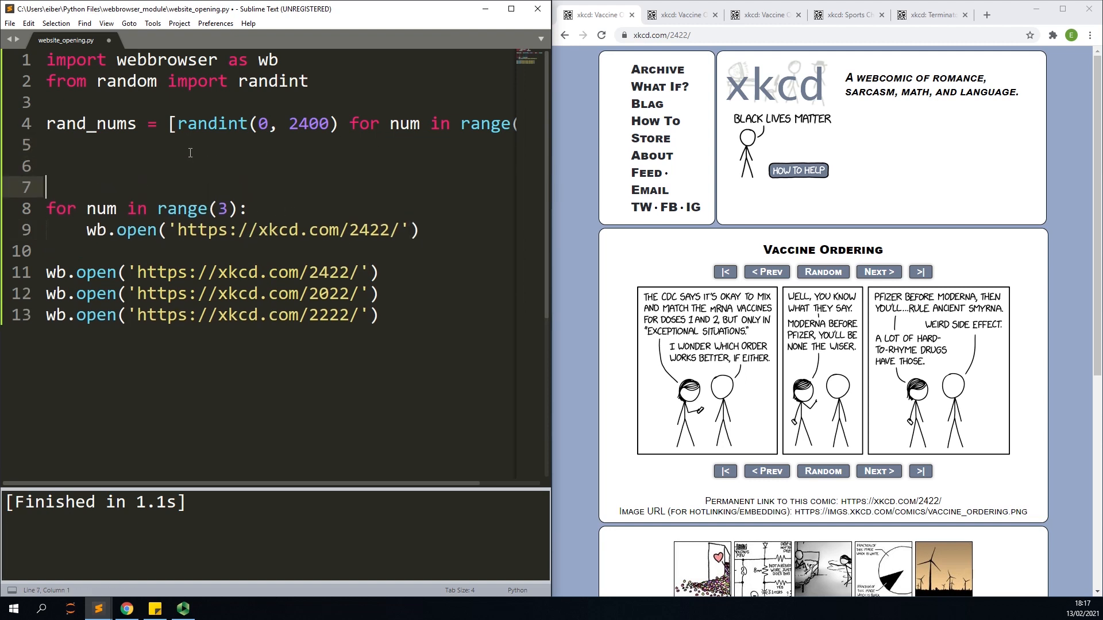
key(Up)
text(base_URL)
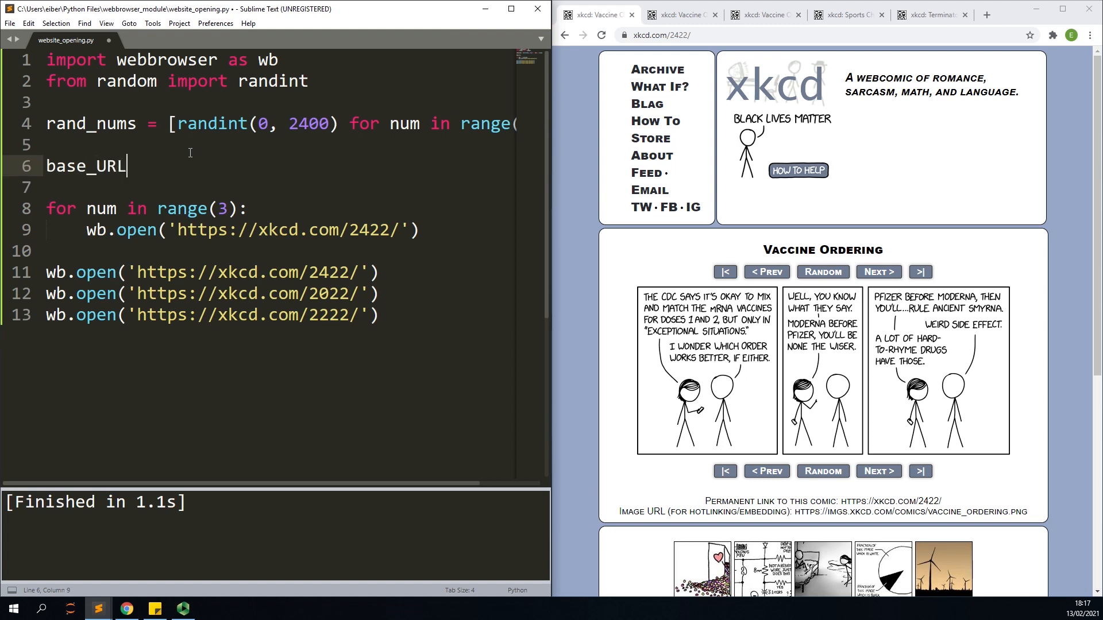
text( =)
drag(170, 229, 347, 230)
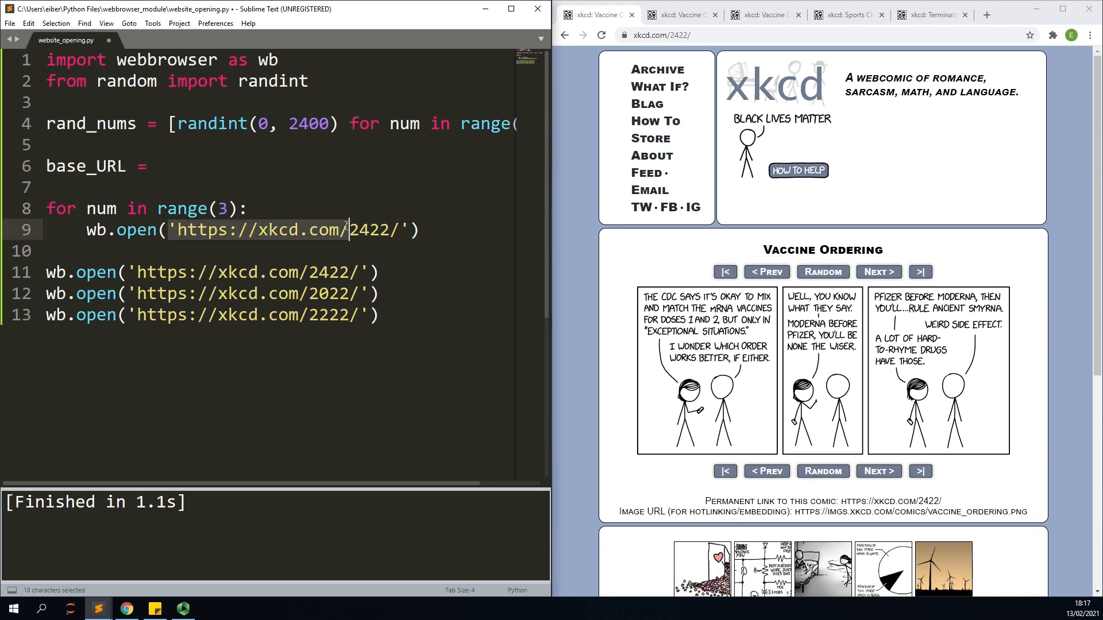
key(ctrl+c)
click(200, 166)
key(ctrl+v)
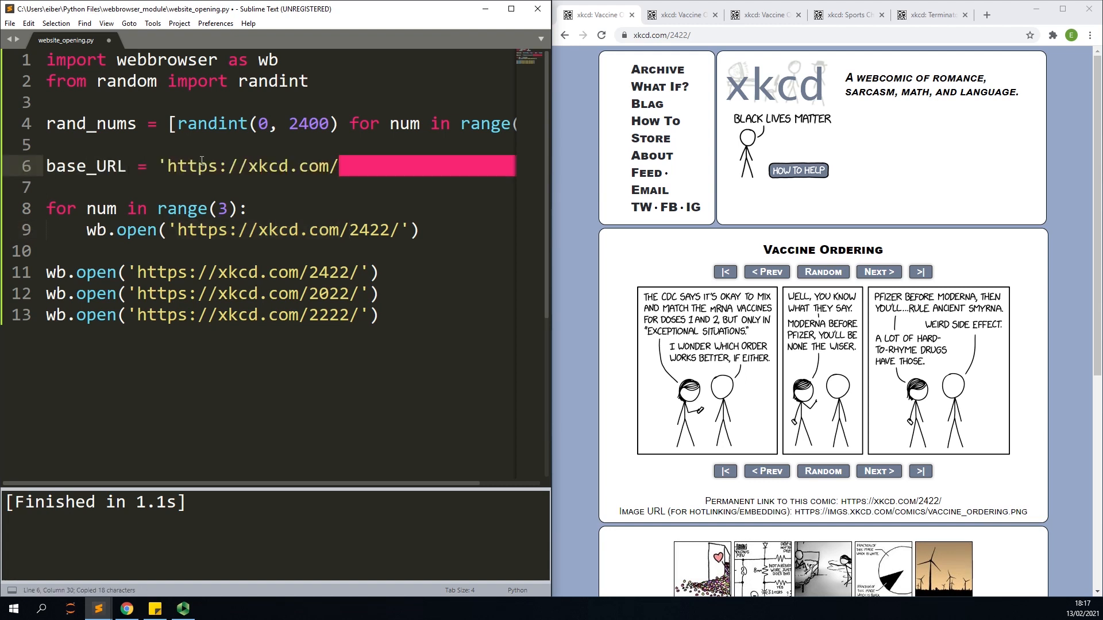
text(')
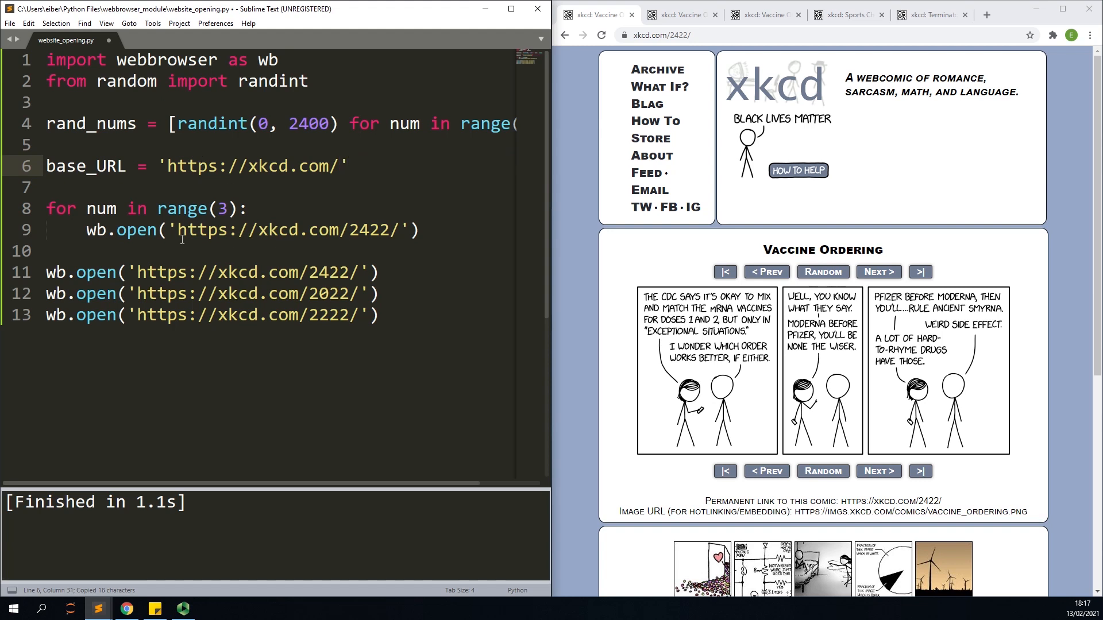
- Turn the loop's URL into an f-string with {base_URL} replacing the hardcoded address
click(170, 229)
text(f)
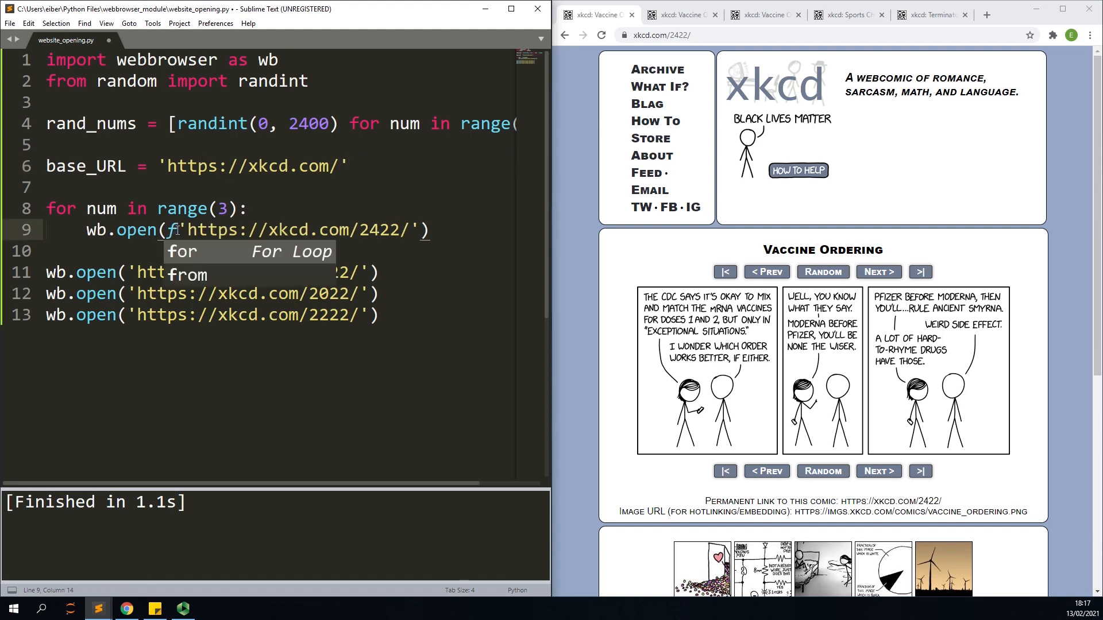
drag(186, 229, 358, 231)
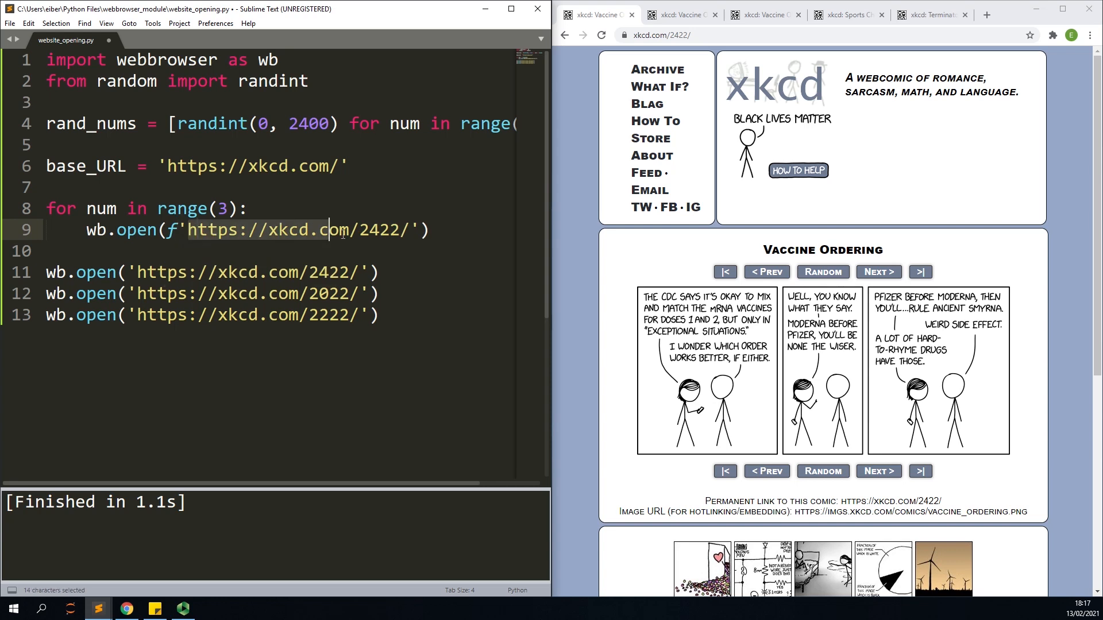
text({})
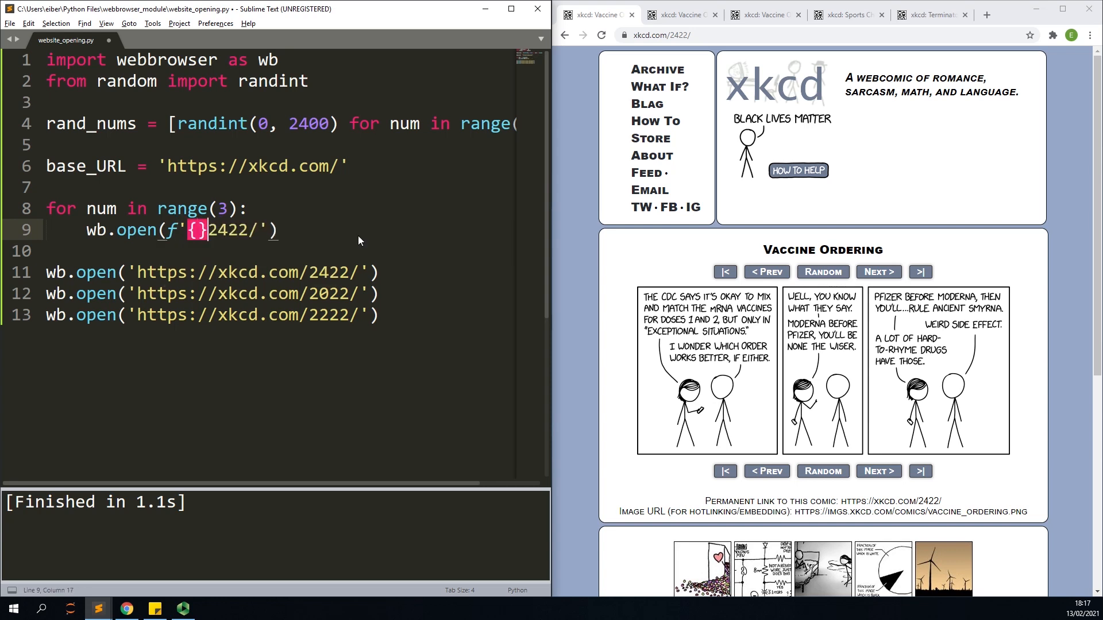
key(Left)
text(base_)
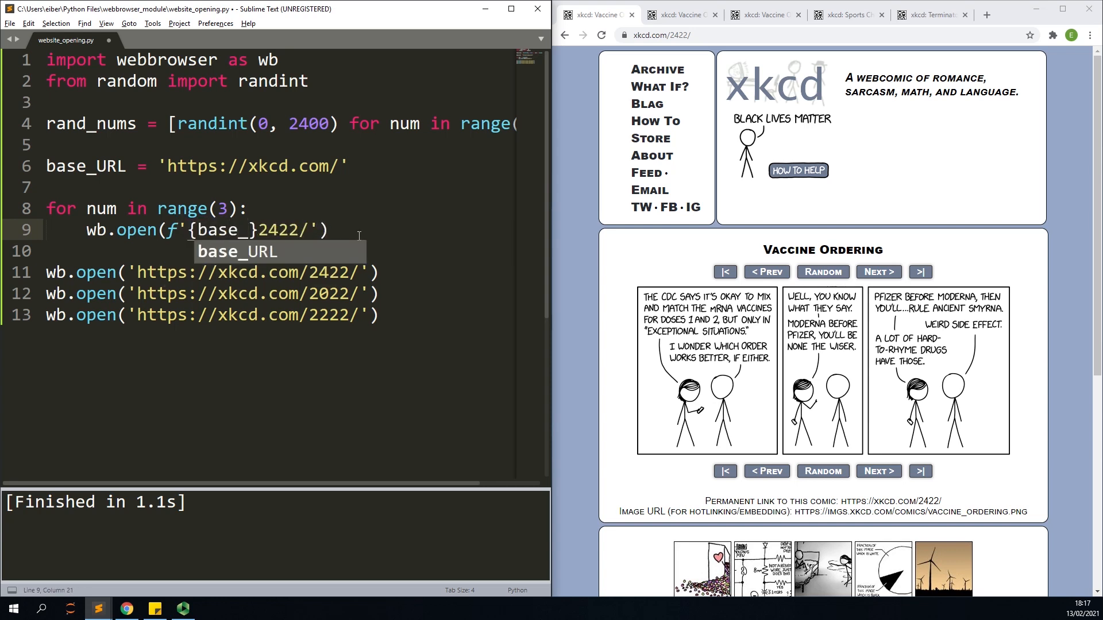
key(Tab)
key(Down)
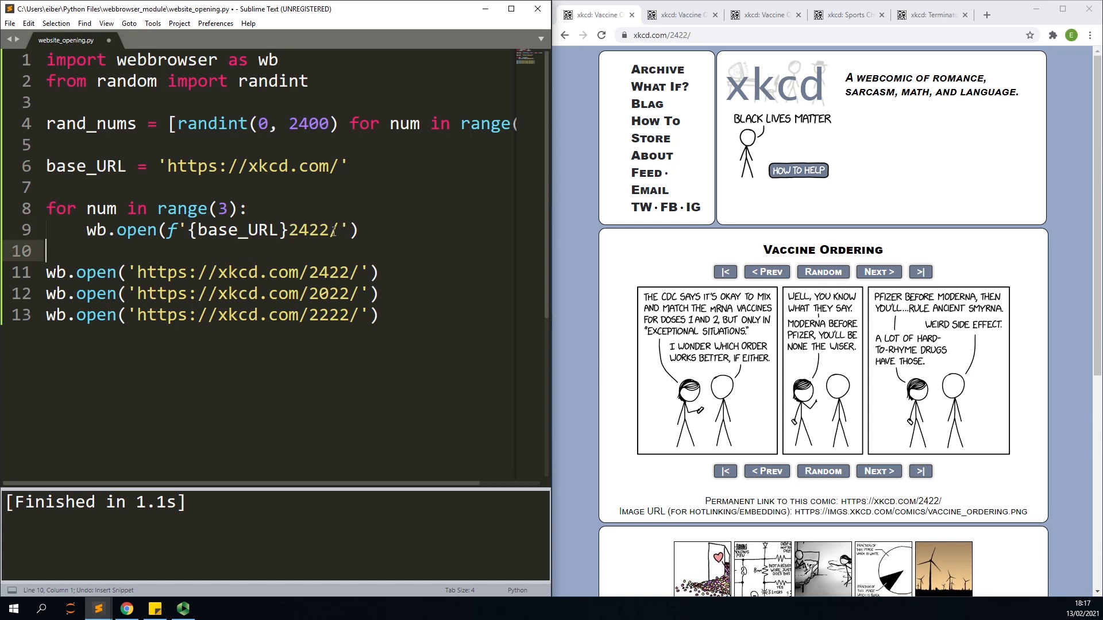
- Insert {rand_nums[num]} after {base_URL} and delete the hardcoded 2422
click(285, 231)
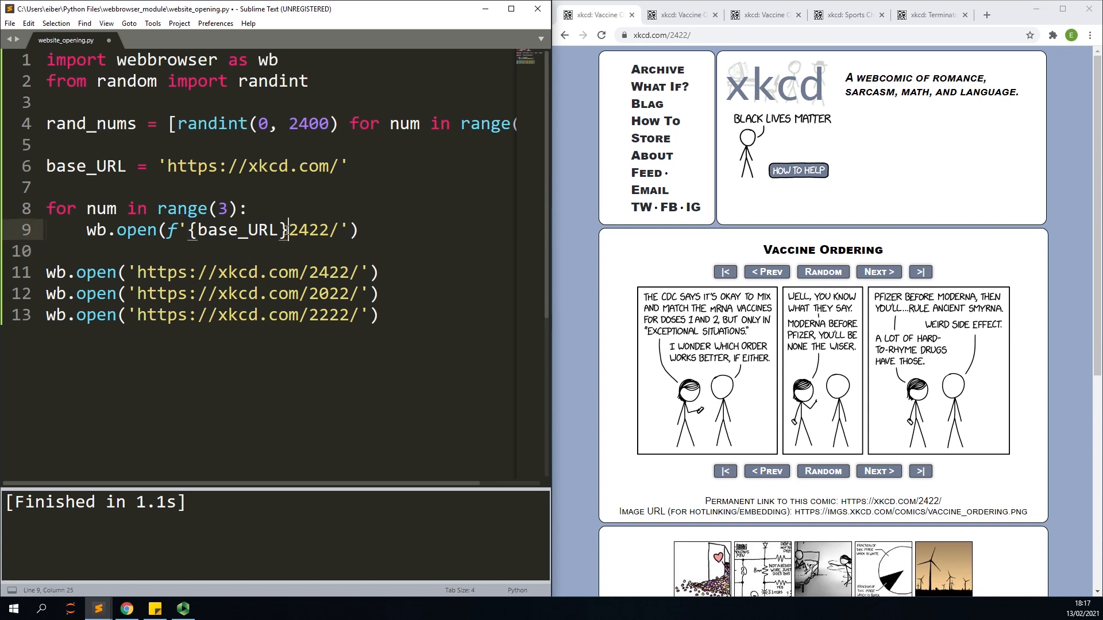
text({)
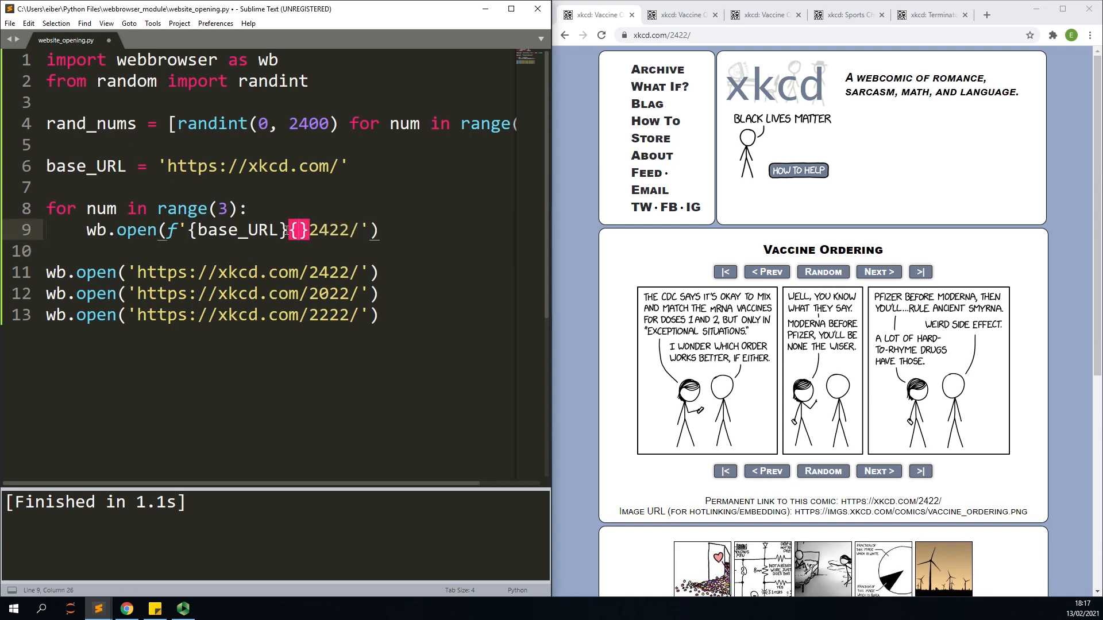
text(rad)
key(BackSpace)
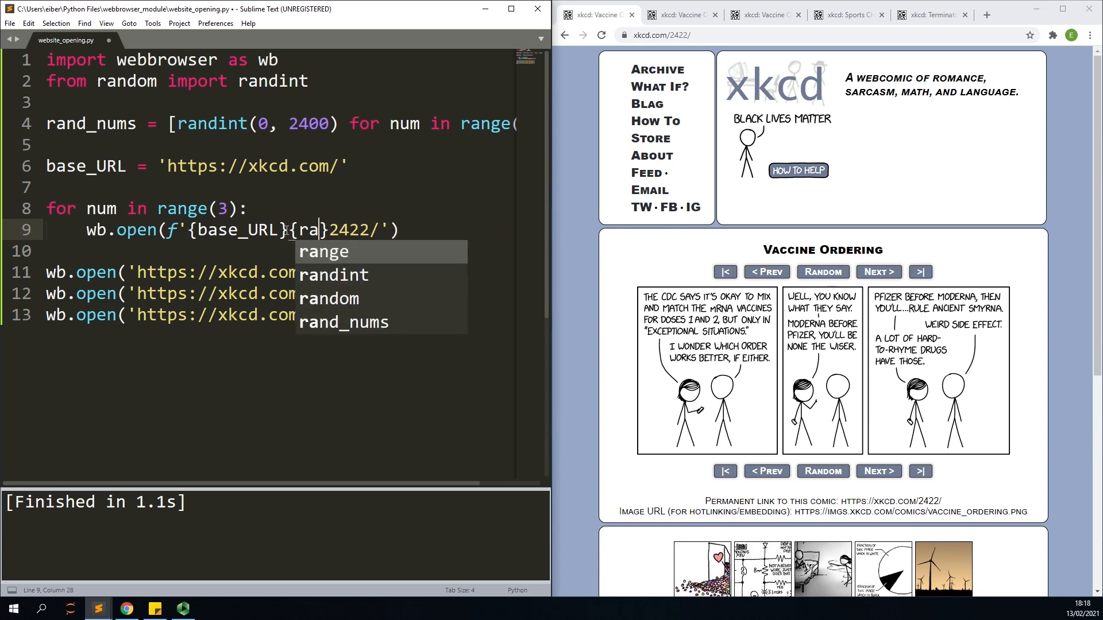
text(nd_nu)
key(Tab)
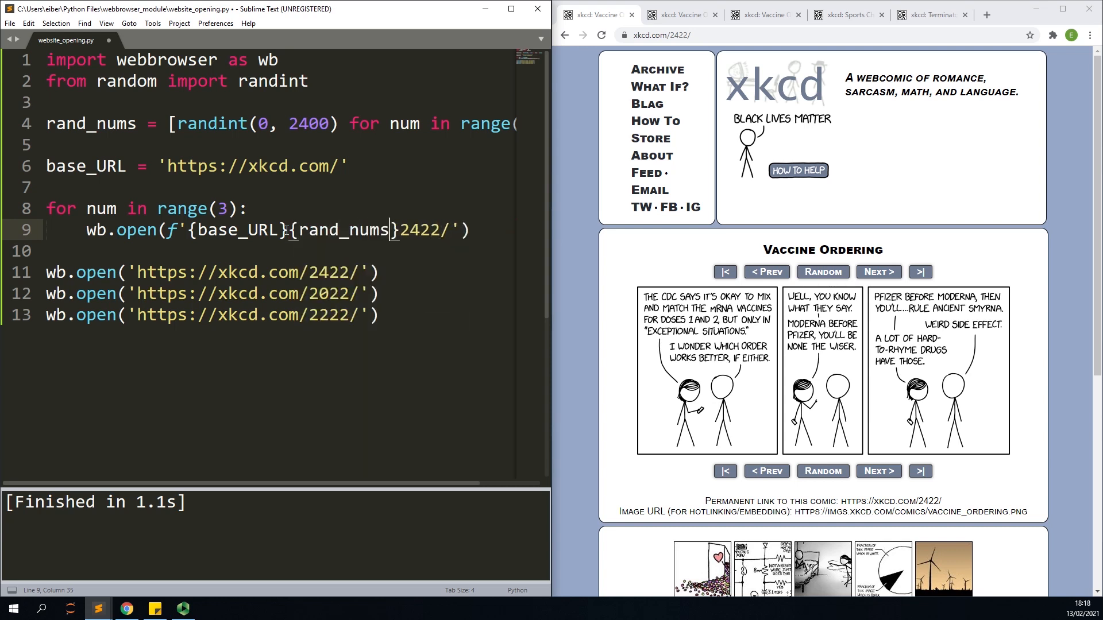
text([)
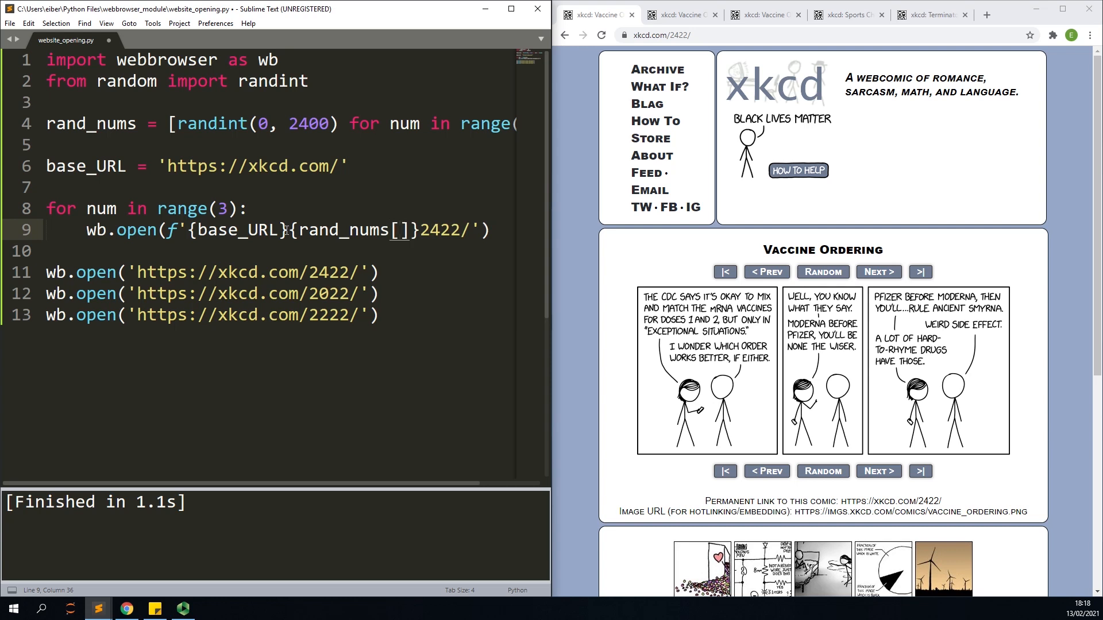
text(num)
key(Escape)
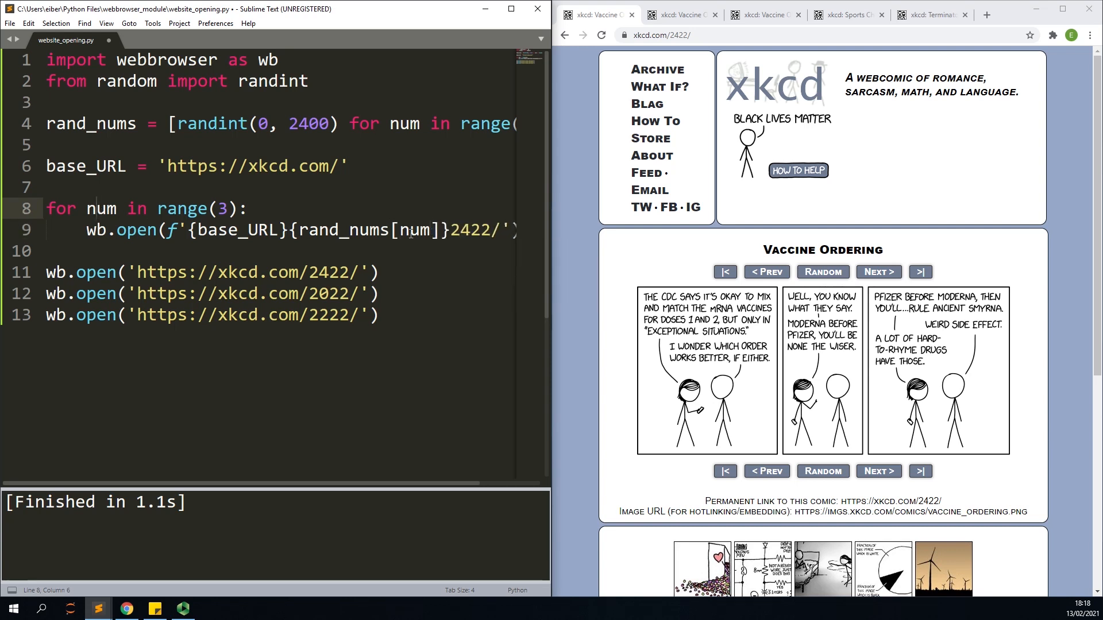
drag(433, 229, 392, 230)
key(BackSpace)
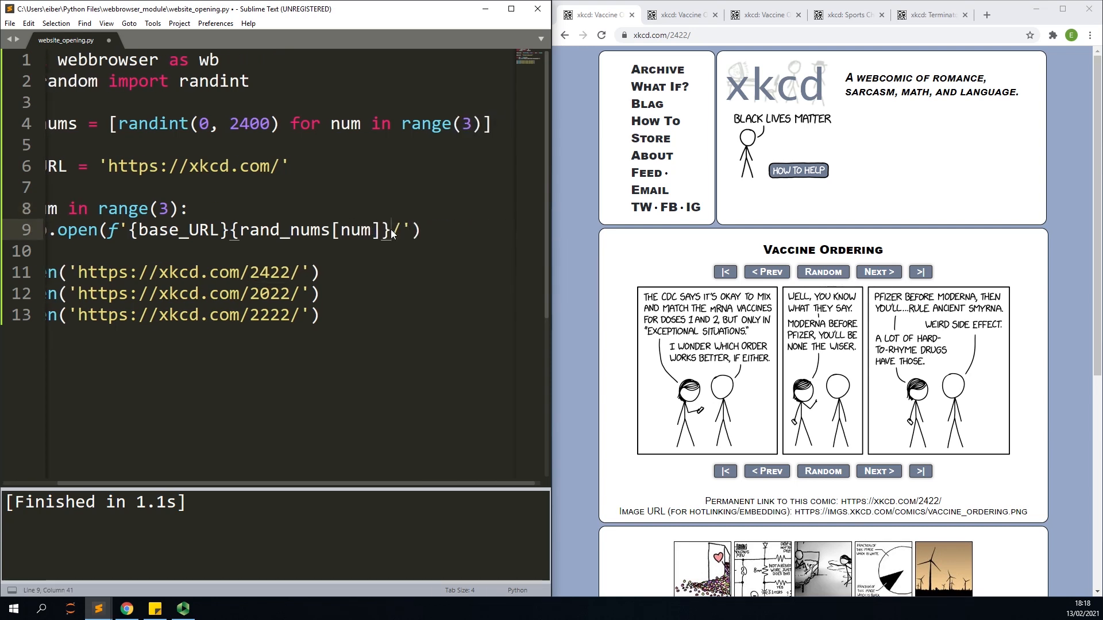
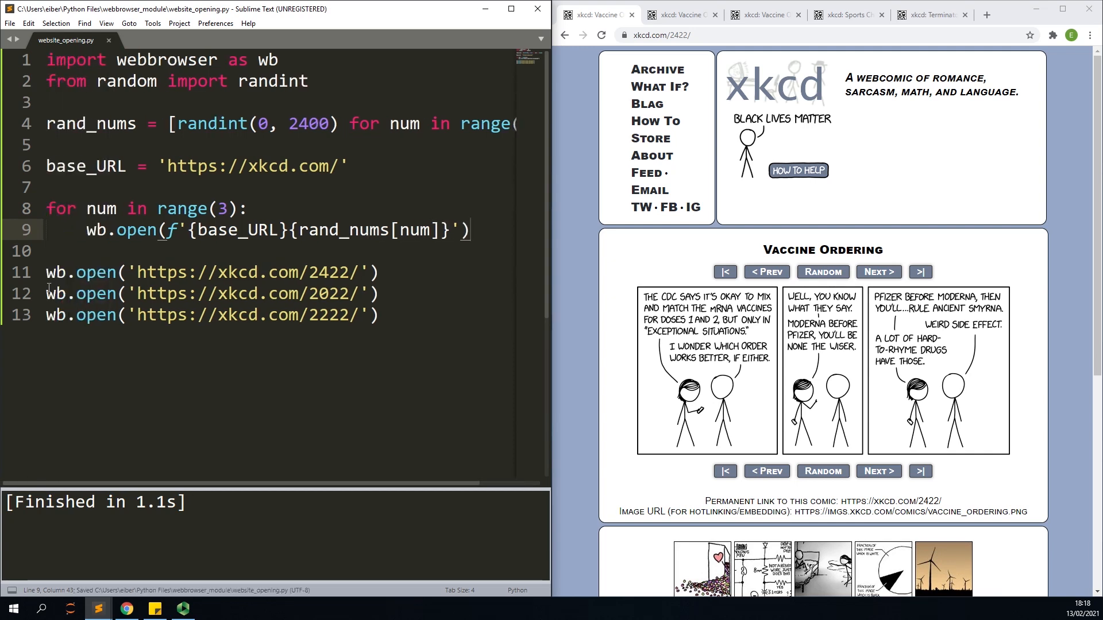
- Comment out the three fixed xkcd link lines 11–13 with '# '
click(46, 272)
text(#)
key(Down)
key(Home)
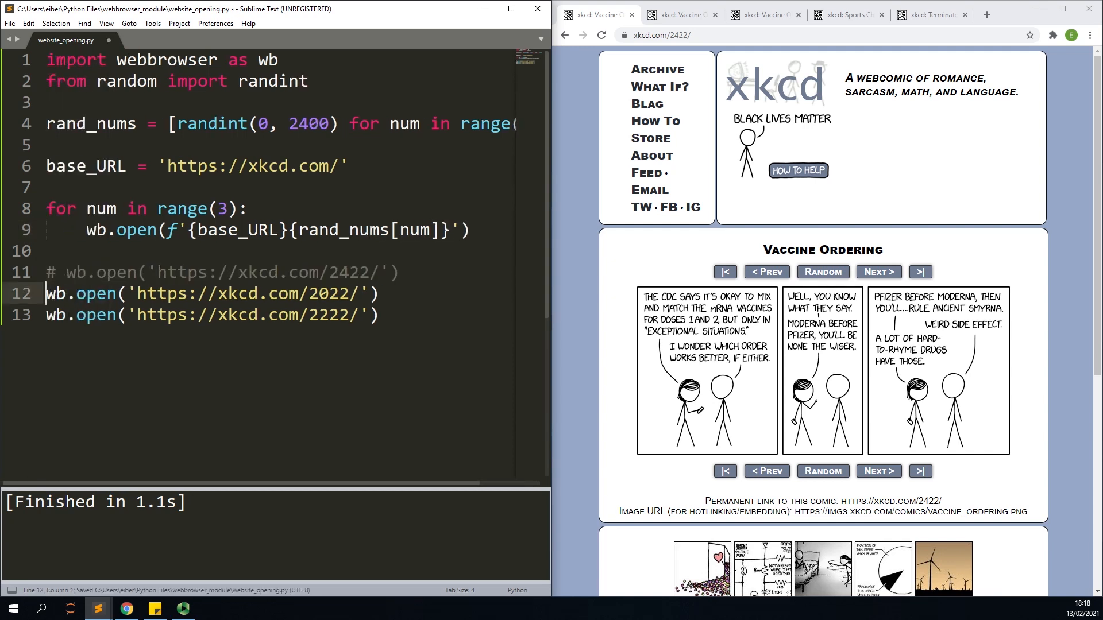
text(#)
key(Down)
key(Home)
text(#)
- Save and build the script so the random comics open in Chrome
key(ctrl+s)
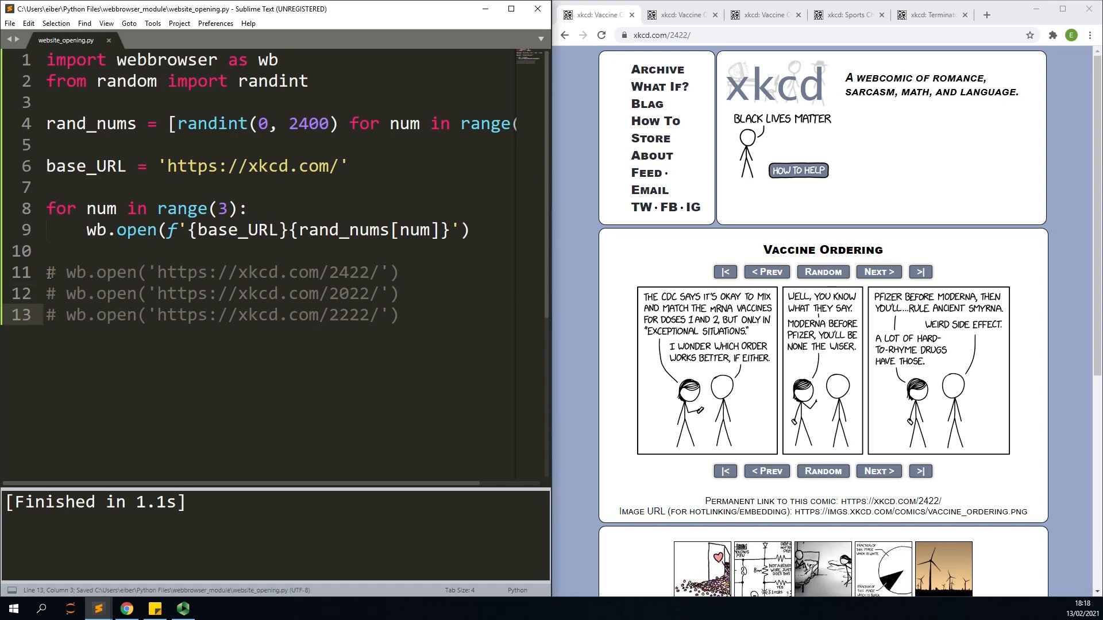
key(ctrl+b)
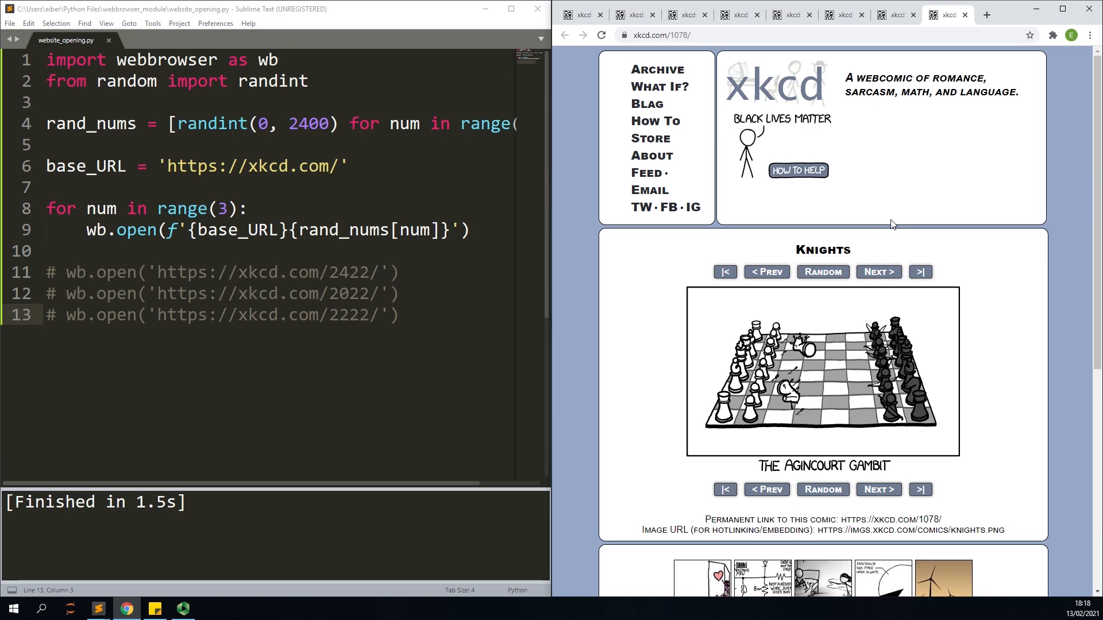
- Load a random comic, then change the address-bar comic number to 8 to view Red spiders
click(825, 490)
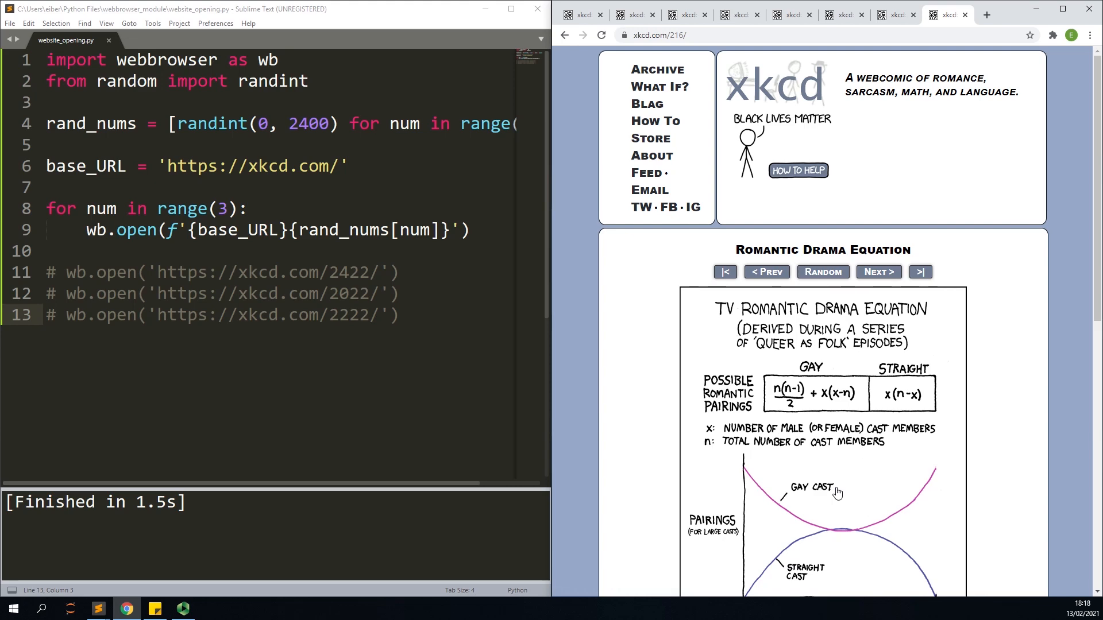
scroll(836, 491, down, 4)
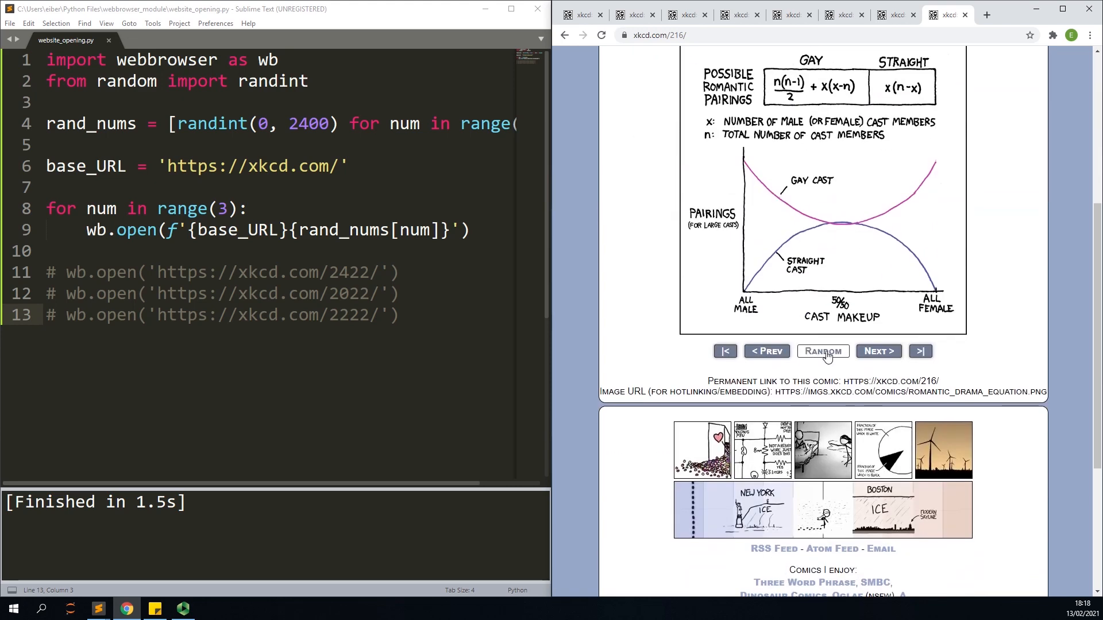
scroll(829, 356, up, 1)
scroll(829, 355, up, 4)
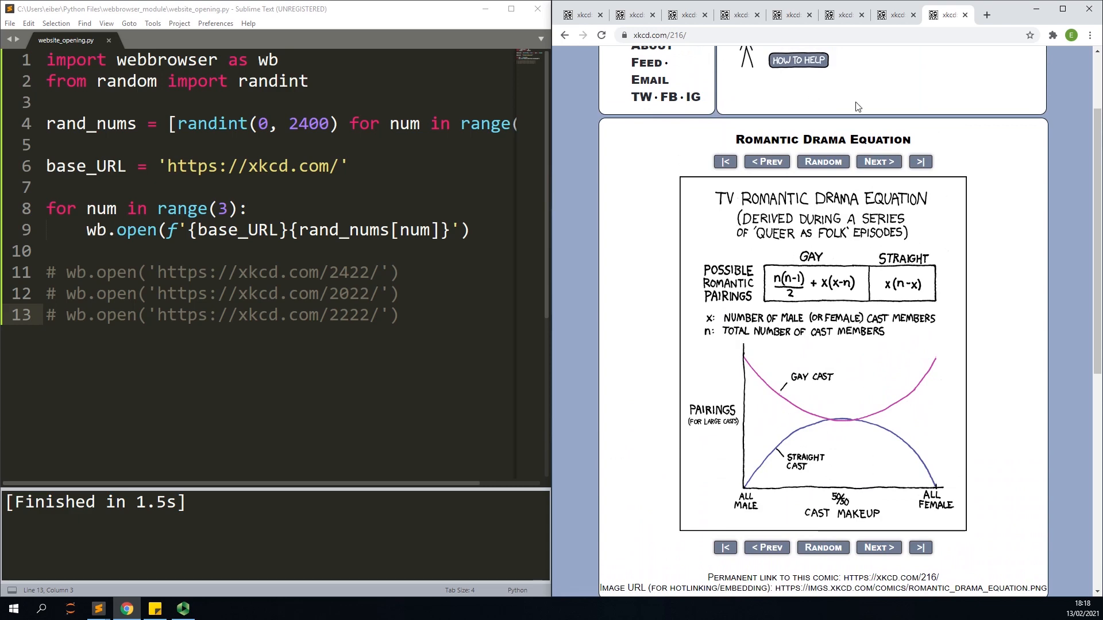
scroll(898, 114, up, 3)
scroll(899, 114, up, 1)
click(682, 34)
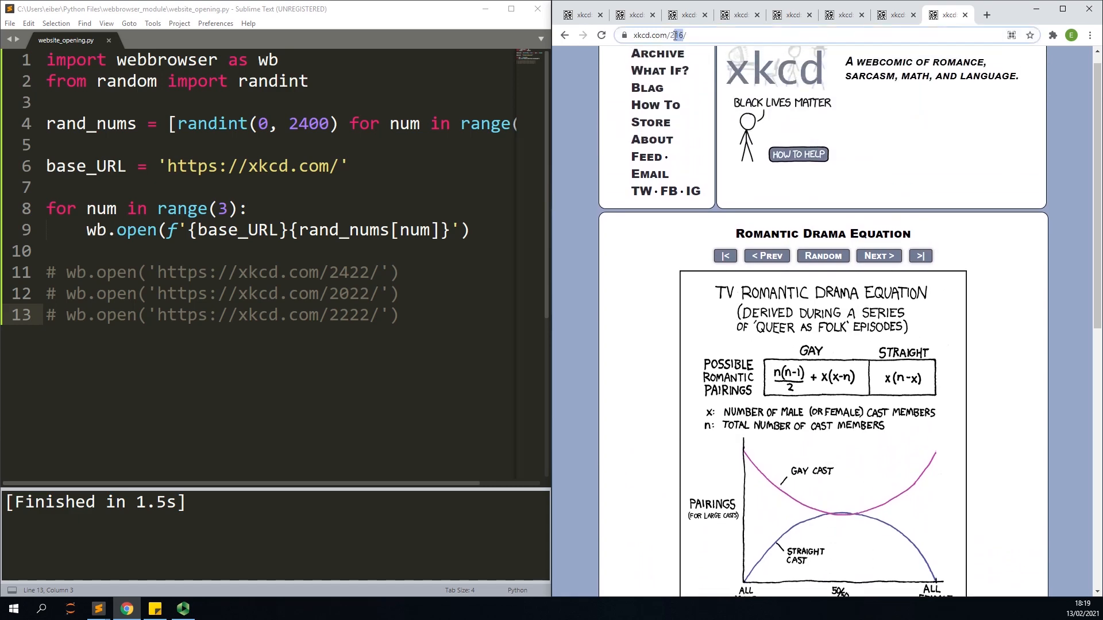
double_click(700, 34)
text(8)
key(Return)
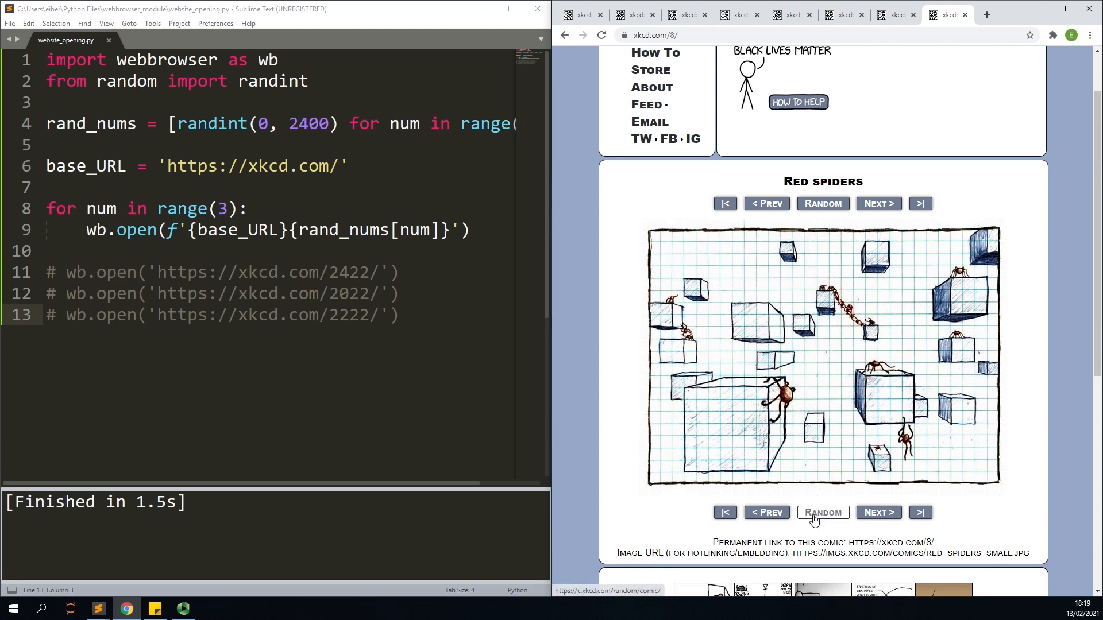
mouse_move(806, 341)
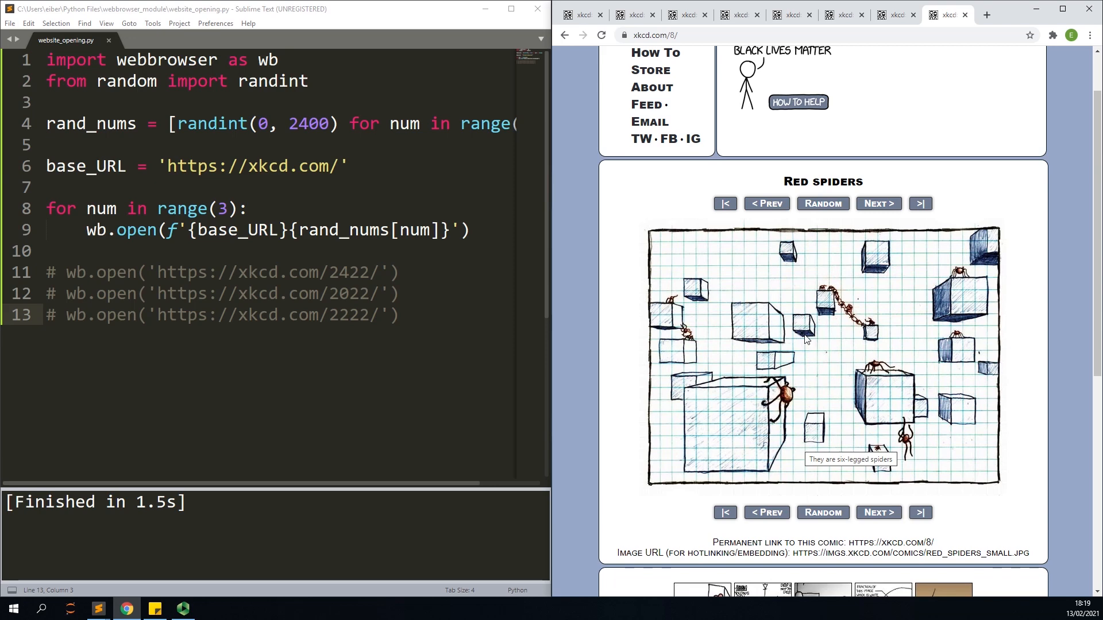
scroll(807, 338, down, 1)
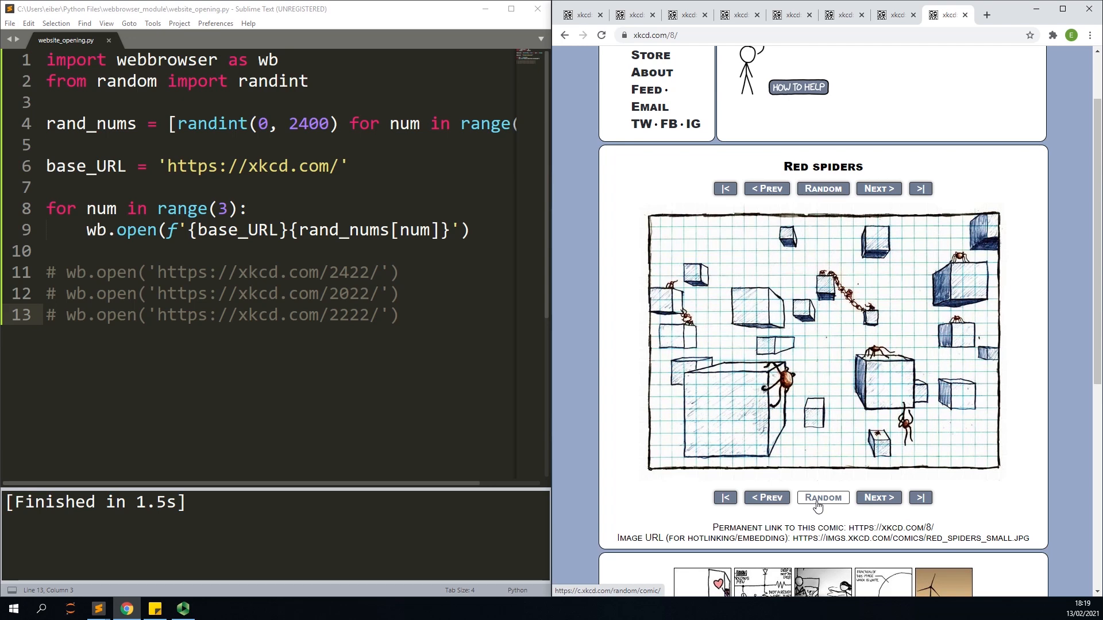
scroll(818, 345, up, 3)
click(259, 124)
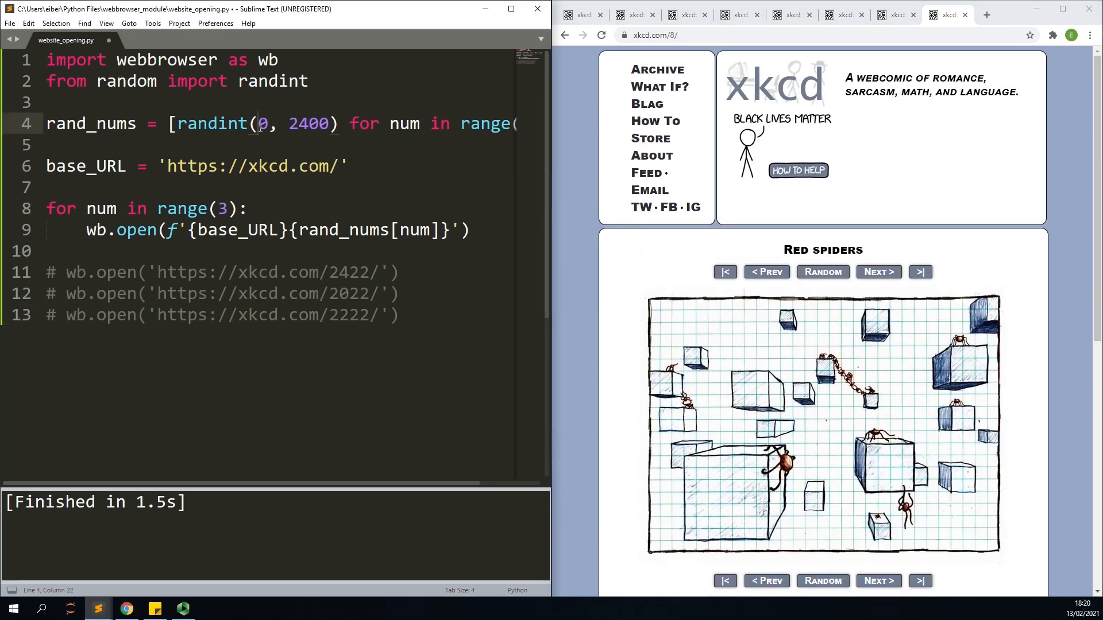
text(10)
- Change randint's lower bound from 0 to 1000, then save and rerun the script
key(ctrl+s)
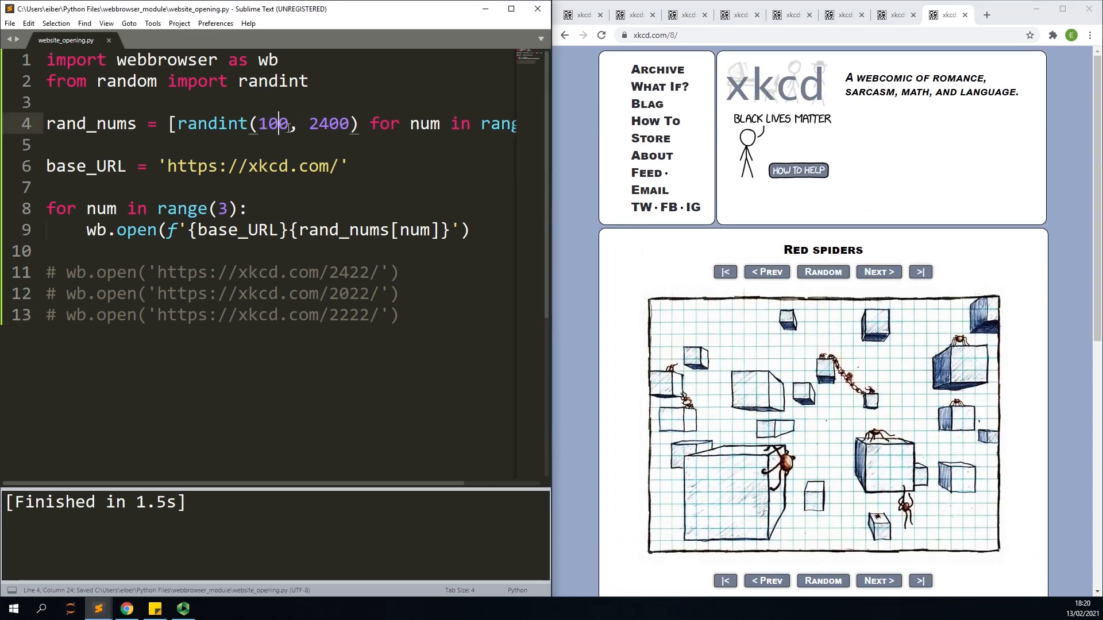
key(Right)
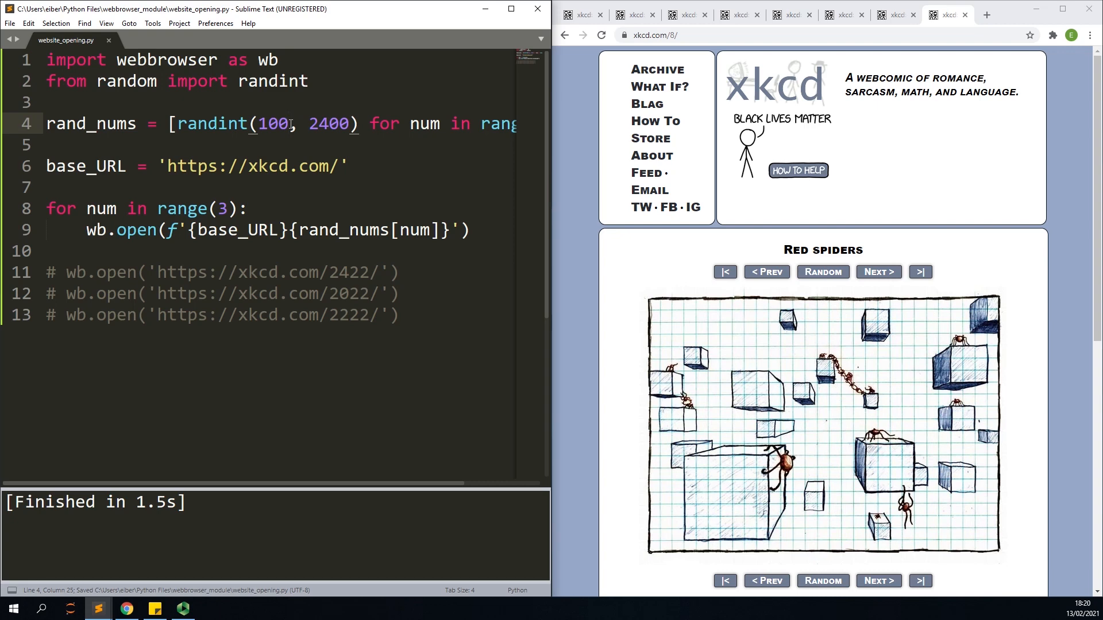
text(0)
key(ctrl+s)
key(ctrl+b)
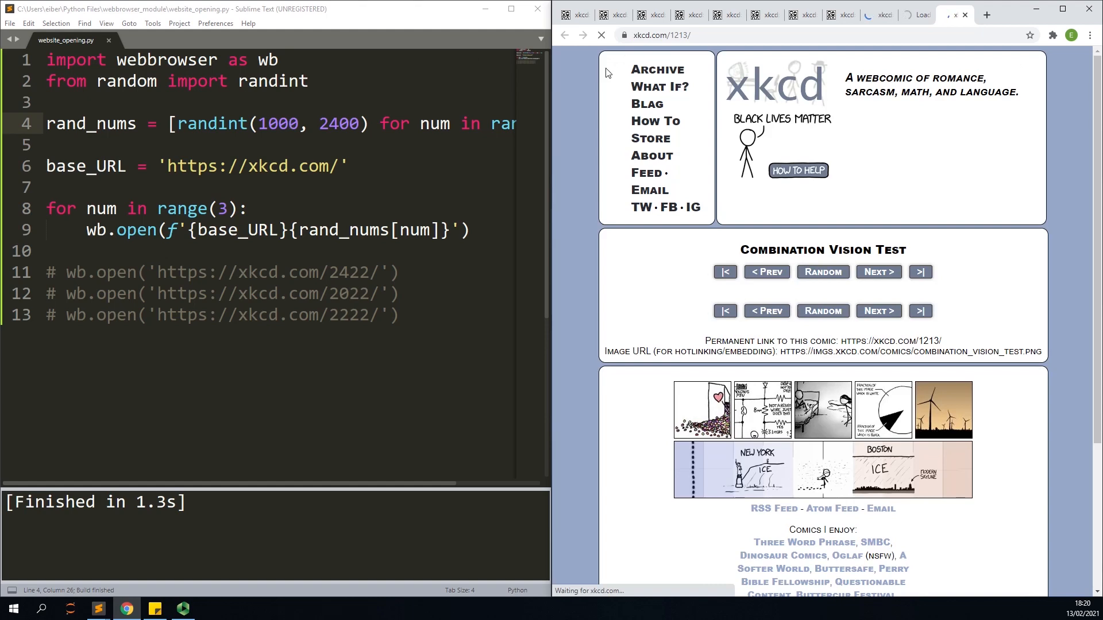
- View the new Kitchen Tips and Documents (1459) comic tabs in Chrome
click(916, 15)
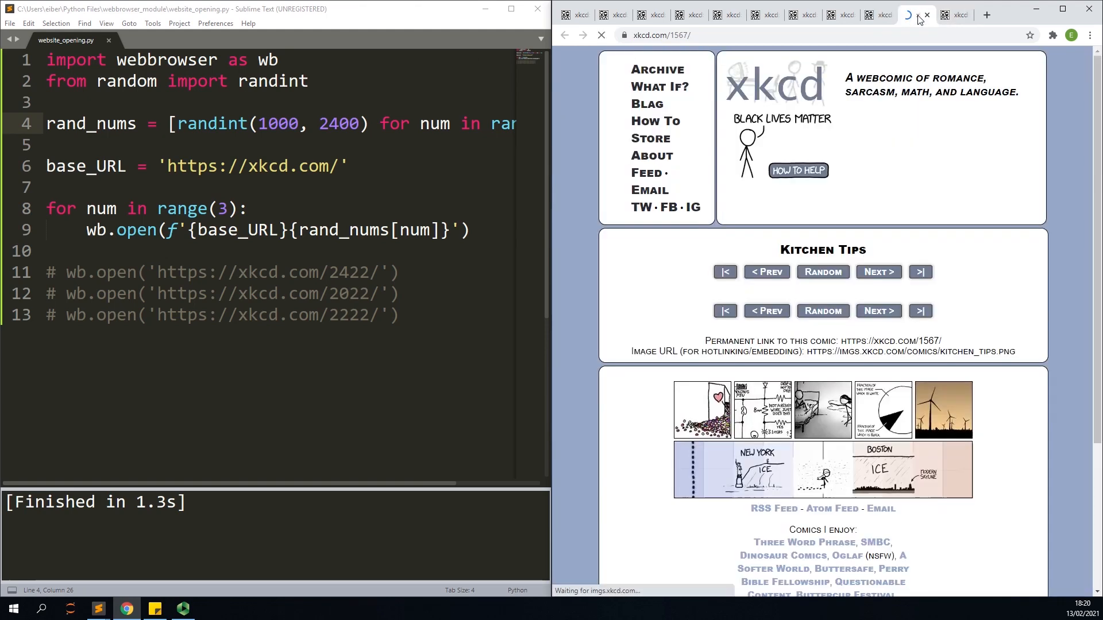
click(874, 15)
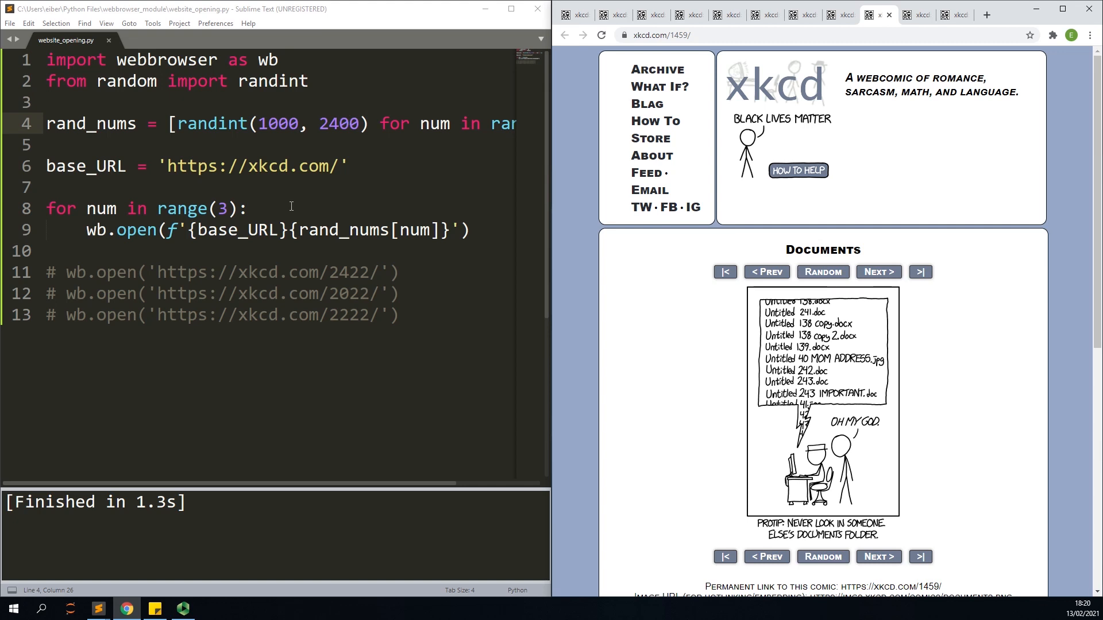
scroll(802, 398, down, 1)
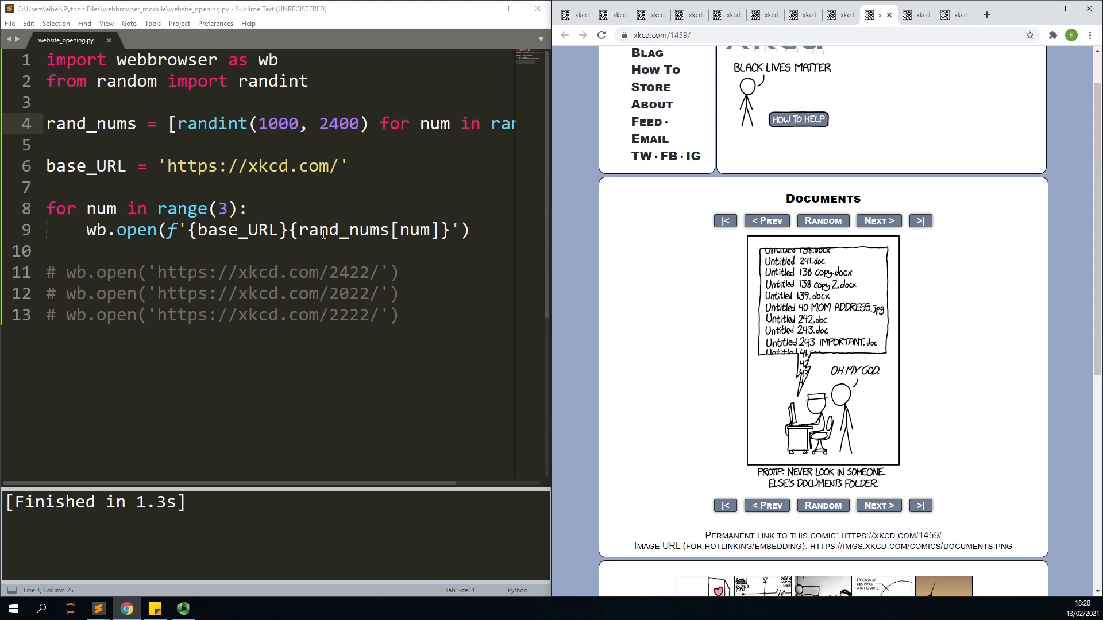
- Delete the blank line and three commented-out link lines from the script
drag(399, 316, 47, 273)
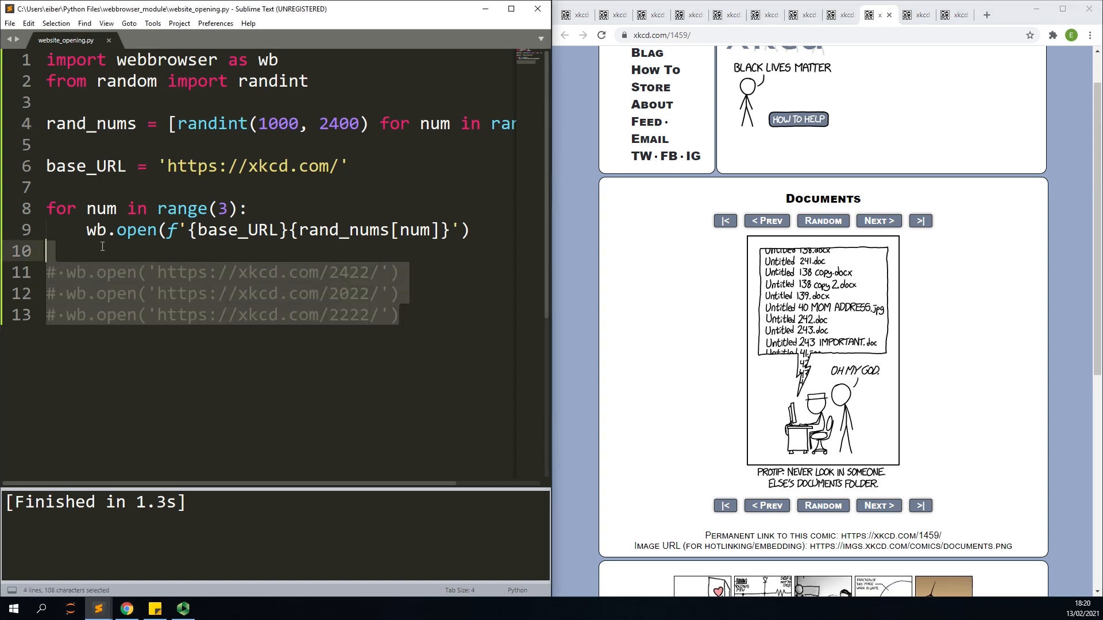
key(BackSpace)
key(BackSpace)
key(BackSpace)
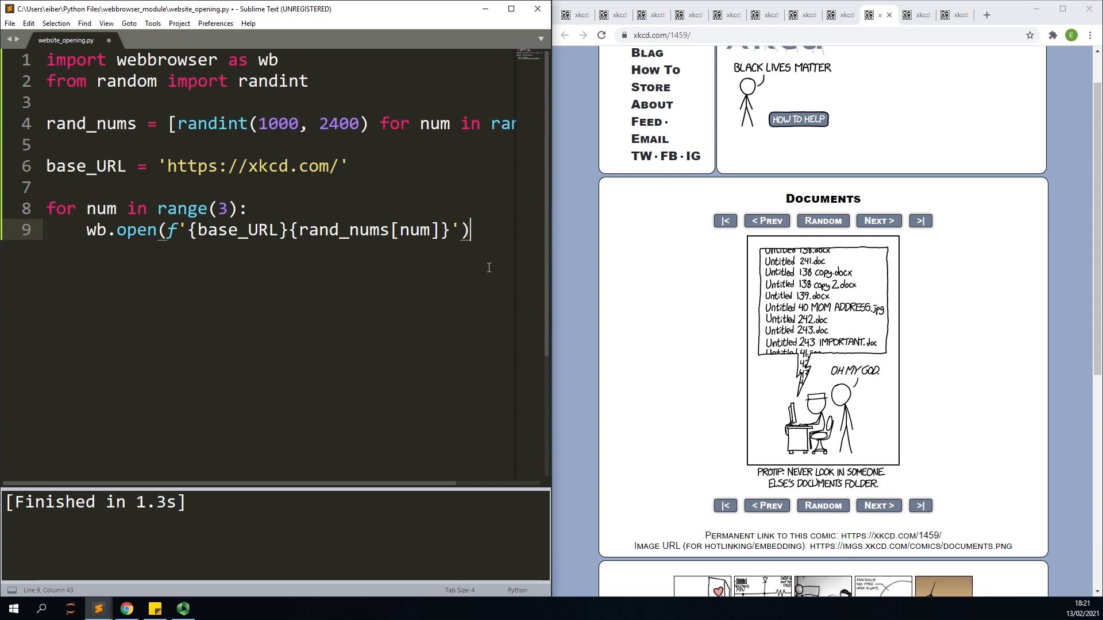